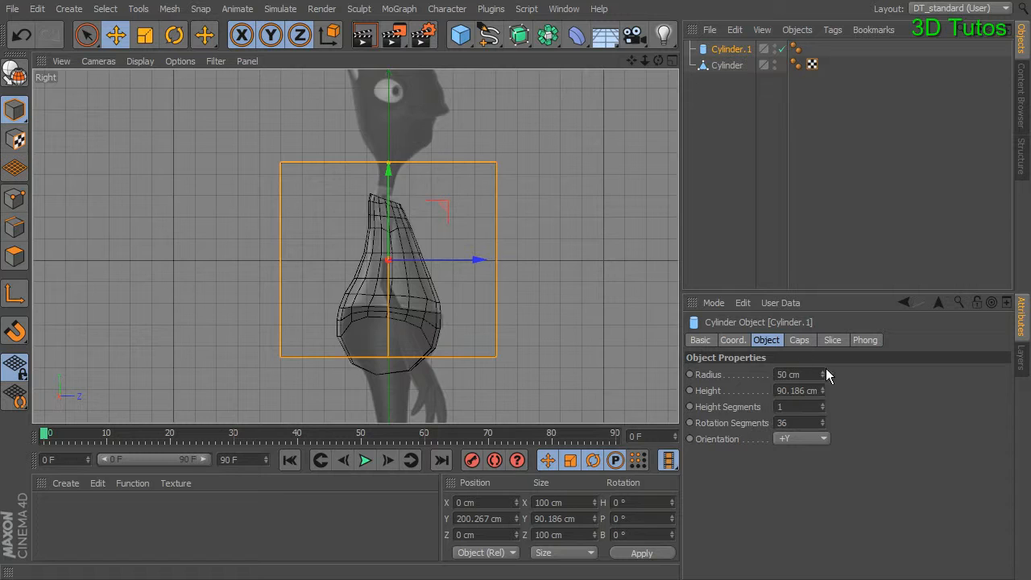
- Set the new cylinder's radius to 4 cm and move it in the side view to about Y 187.8 cm, Z -2.6 cm
{"action": "left_click_drag", "start_coordinate": [820, 374], "coordinate": [820, 411]}
{"action": "middle_click_drag", "start_coordinate": [454, 201], "coordinate": [458, 213], "text": "alt"}
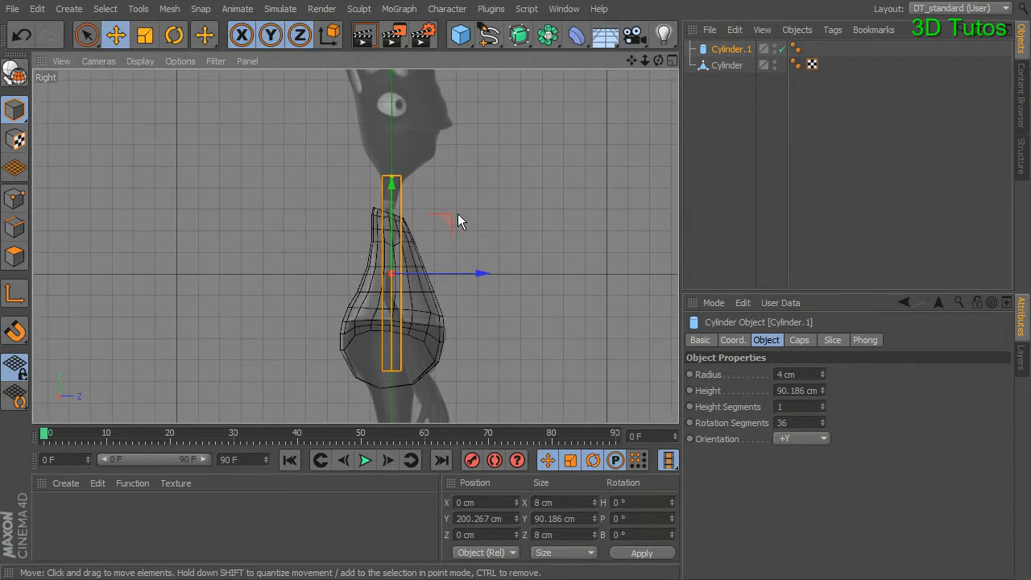
{"action": "right_click_drag", "start_coordinate": [457, 213], "coordinate": [525, 255], "text": "alt"}
{"action": "left_click_drag", "start_coordinate": [365, 230], "coordinate": [374, 335]}
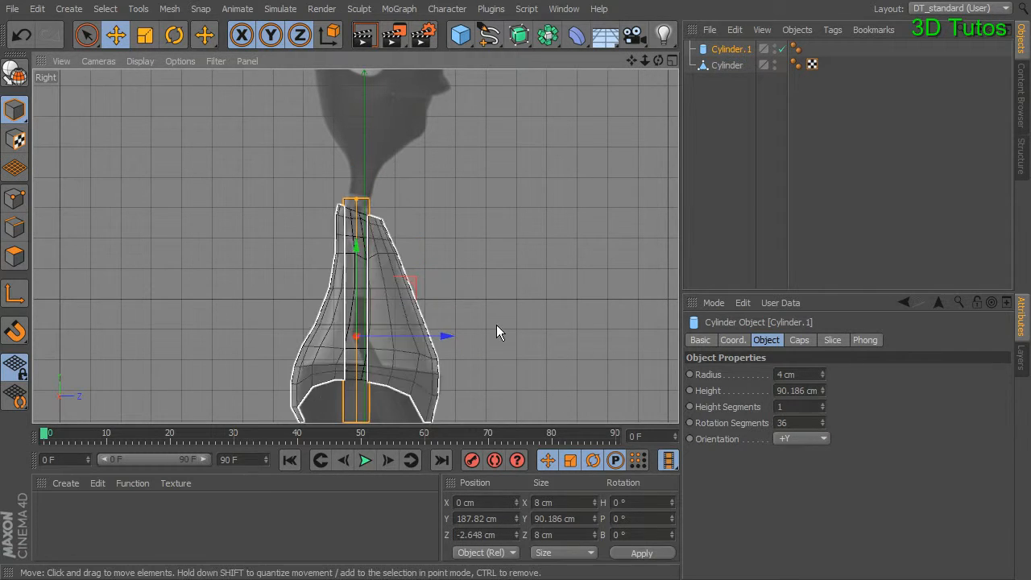
- Move the cylinder sideways out of the torso in the front view, to about X -25.8 cm
{"action": "middle_click", "coordinate": [600, 272]}
{"action": "scroll", "coordinate": [556, 363], "scroll_direction": "down", "scroll_amount": 3}
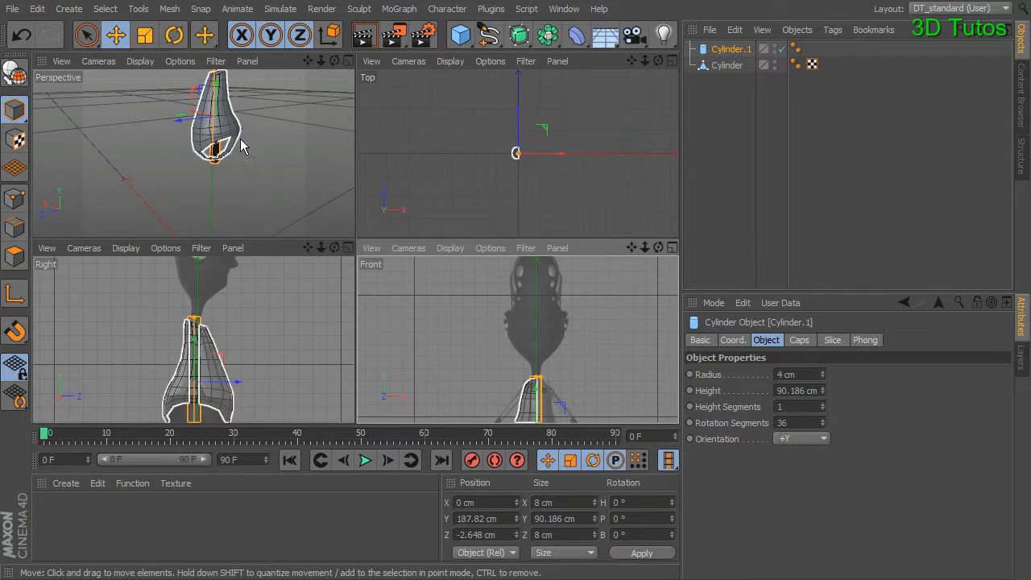
{"action": "middle_click_drag", "start_coordinate": [574, 365], "coordinate": [571, 323], "text": "alt"}
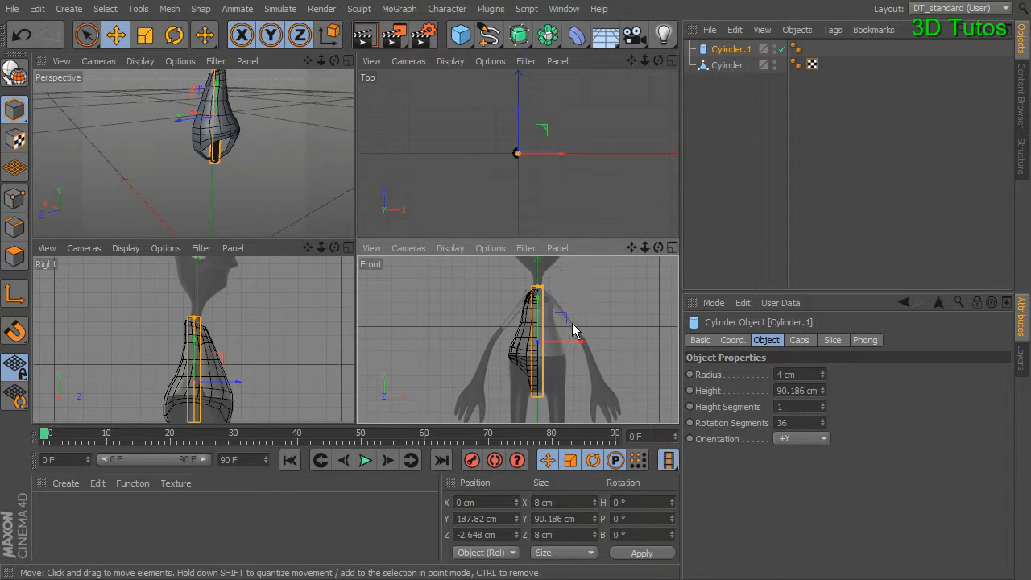
{"action": "left_click_drag", "start_coordinate": [575, 348], "coordinate": [549, 346]}
- Reduce the cylinder's rotation segments to 8
{"action": "left_click_drag", "start_coordinate": [229, 155], "coordinate": [173, 133], "text": "alt"}
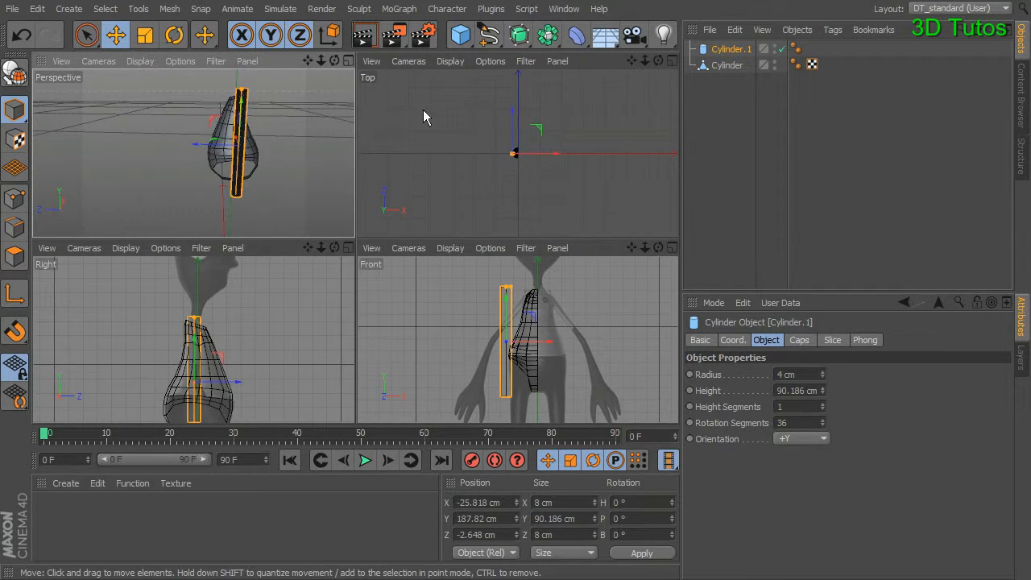
{"action": "right_click_drag", "start_coordinate": [252, 128], "coordinate": [323, 132], "text": "alt"}
{"action": "left_click_drag", "start_coordinate": [274, 176], "coordinate": [289, 180], "text": "alt"}
{"action": "middle_click_drag", "start_coordinate": [287, 179], "coordinate": [284, 224], "text": "alt"}
{"action": "left_click_drag", "start_coordinate": [240, 141], "coordinate": [225, 125], "text": "alt"}
{"action": "right_click_drag", "start_coordinate": [217, 123], "coordinate": [246, 129], "text": "alt"}
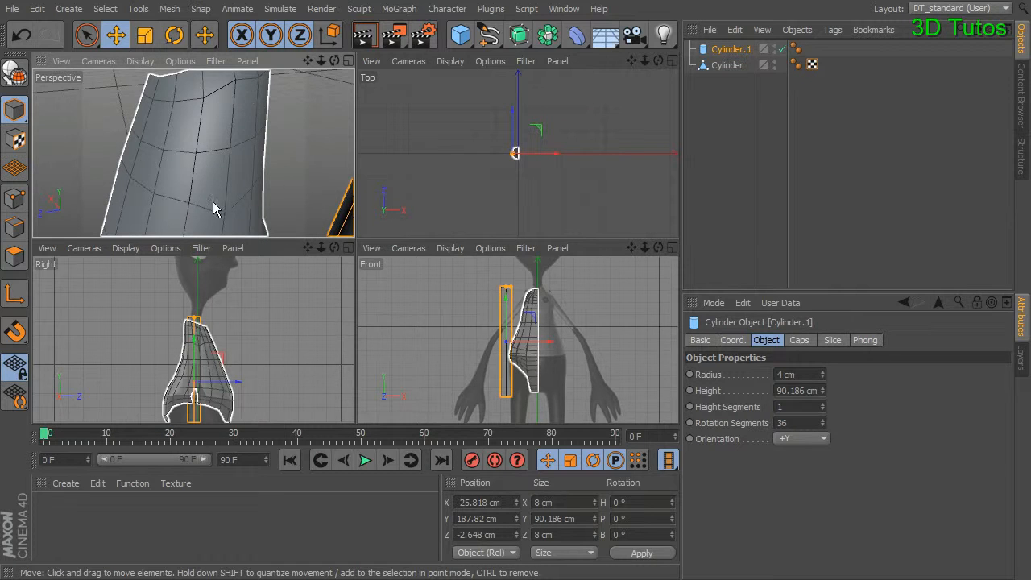
{"action": "left_click_drag", "start_coordinate": [194, 152], "coordinate": [271, 121], "text": "alt"}
{"action": "middle_click_drag", "start_coordinate": [271, 121], "coordinate": [218, 135], "text": "alt"}
{"action": "right_click_drag", "start_coordinate": [241, 151], "coordinate": [164, 169], "text": "alt"}
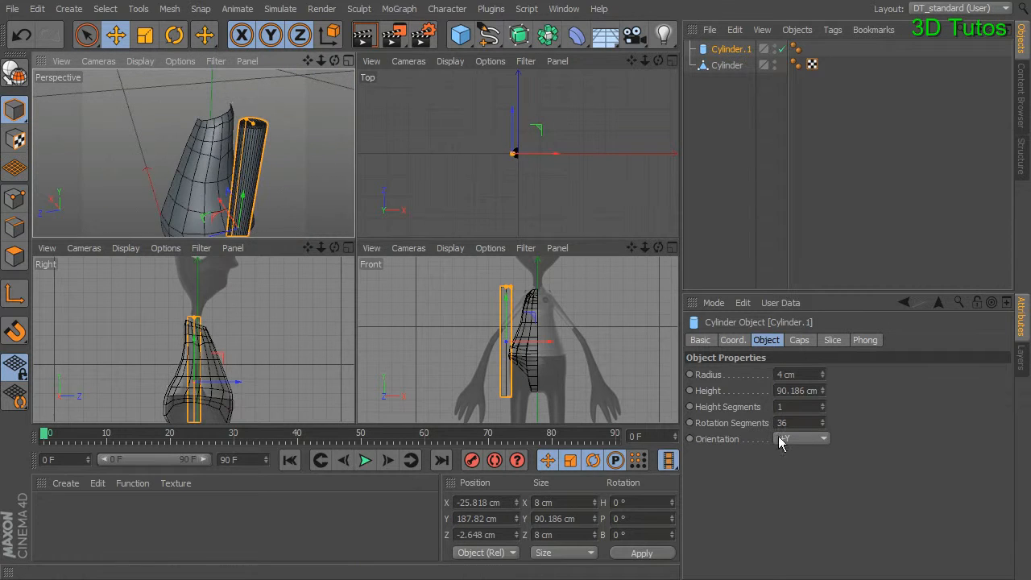
{"action": "left_click_drag", "start_coordinate": [821, 429], "coordinate": [819, 425]}
{"action": "left_click", "coordinate": [823, 432]}
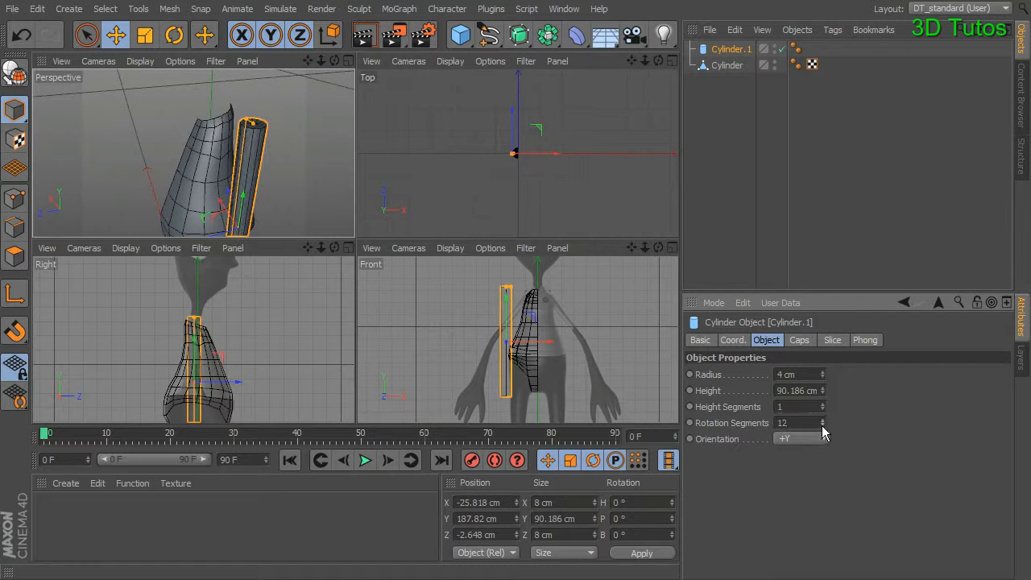
{"action": "left_click_drag", "start_coordinate": [822, 428], "coordinate": [822, 426]}
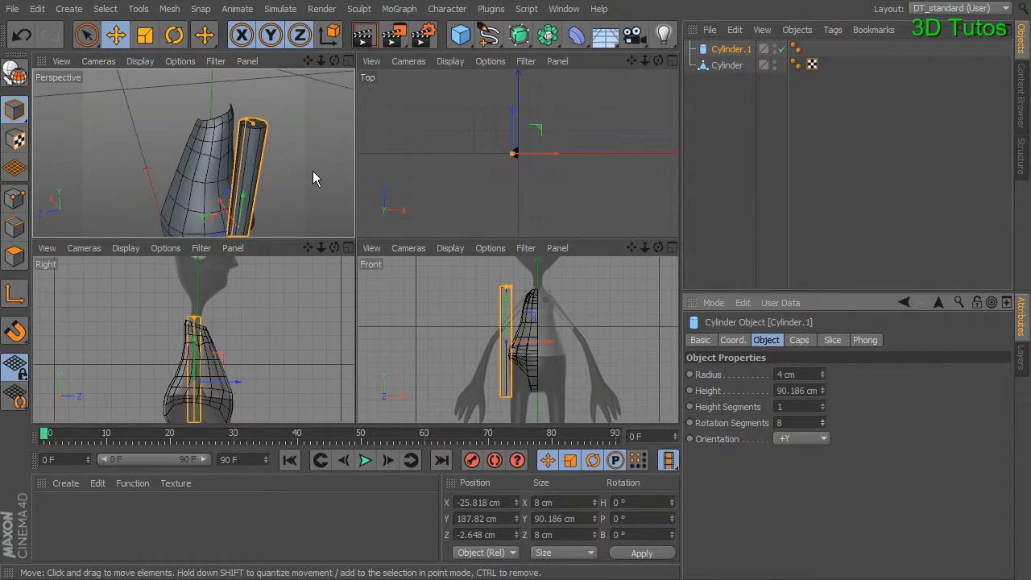
- Rotate the cylinder about 31° in the front view to match the slope of the reference arm
{"action": "left_click", "coordinate": [174, 34]}
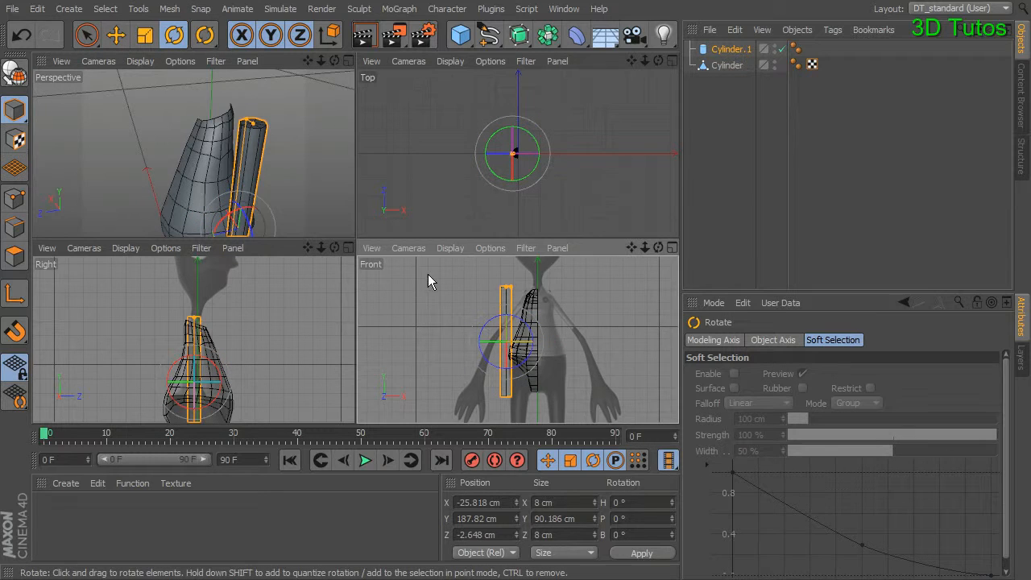
{"action": "scroll", "coordinate": [427, 274], "scroll_direction": "up", "scroll_amount": 3}
{"action": "left_click_drag", "start_coordinate": [546, 336], "coordinate": [541, 367]}
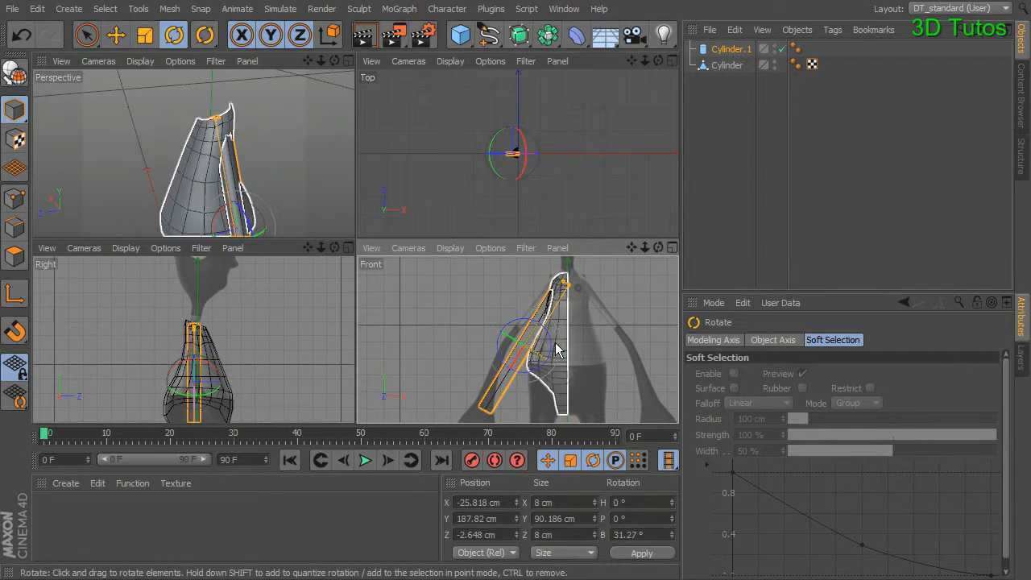
- Shorten the cylinder to about 58.6 cm and reposition it along the reference arm in the front view
{"action": "left_click", "coordinate": [116, 35]}
{"action": "left_click_drag", "start_coordinate": [561, 372], "coordinate": [550, 366]}
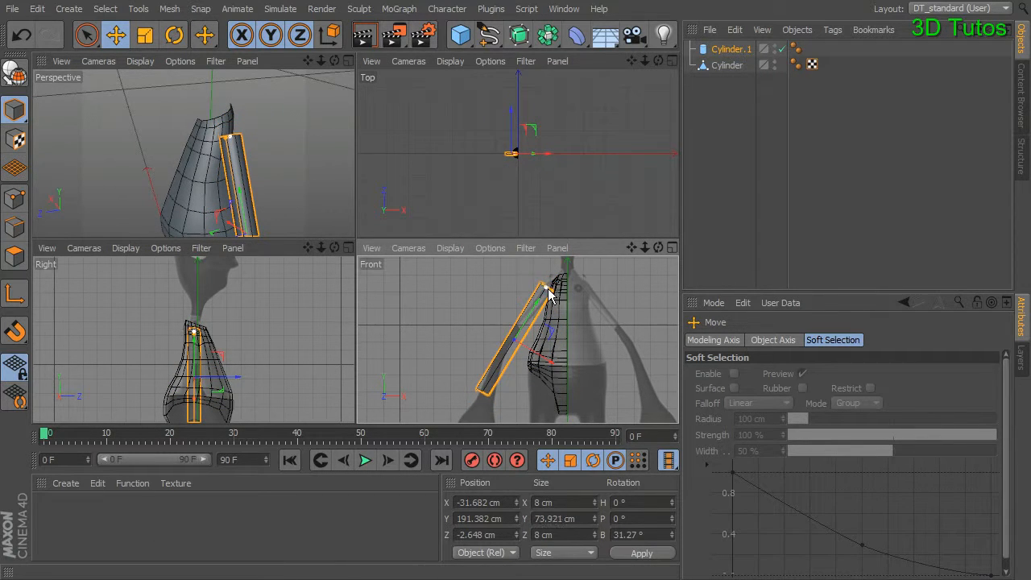
{"action": "left_click_drag", "start_coordinate": [533, 312], "coordinate": [538, 314]}
- Set the arm cylinder's height segments to 4
{"action": "middle_click_drag", "start_coordinate": [253, 144], "coordinate": [262, 115], "text": "alt"}
{"action": "left_click_drag", "start_coordinate": [261, 115], "coordinate": [270, 118], "text": "alt"}
{"action": "middle_click_drag", "start_coordinate": [245, 324], "coordinate": [251, 296], "text": "alt"}
{"action": "right_click_drag", "start_coordinate": [253, 298], "coordinate": [316, 311], "text": "alt"}
{"action": "middle_click_drag", "start_coordinate": [308, 311], "coordinate": [315, 266], "text": "alt"}
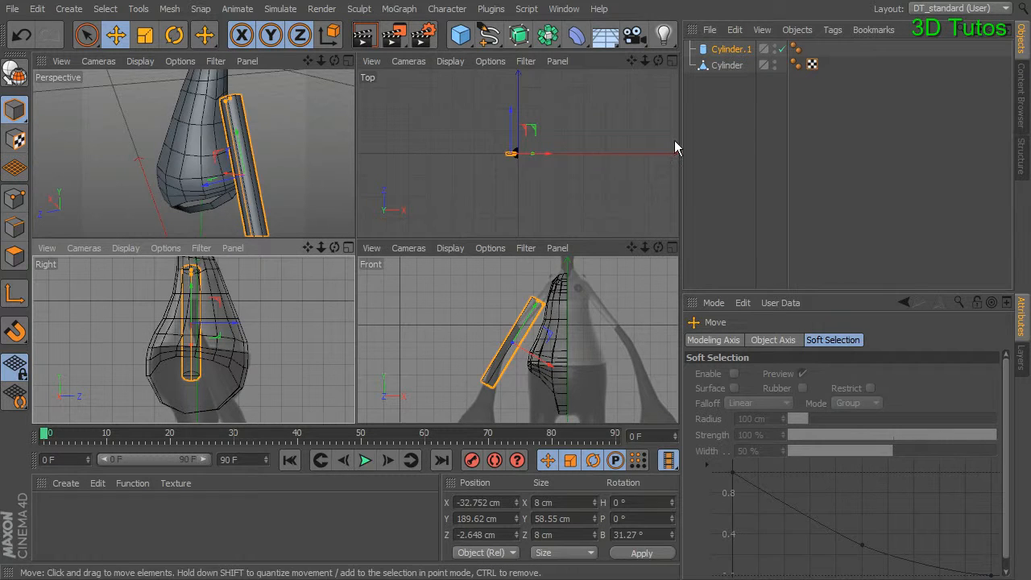
{"action": "left_click", "coordinate": [720, 50]}
{"action": "left_click", "coordinate": [800, 340]}
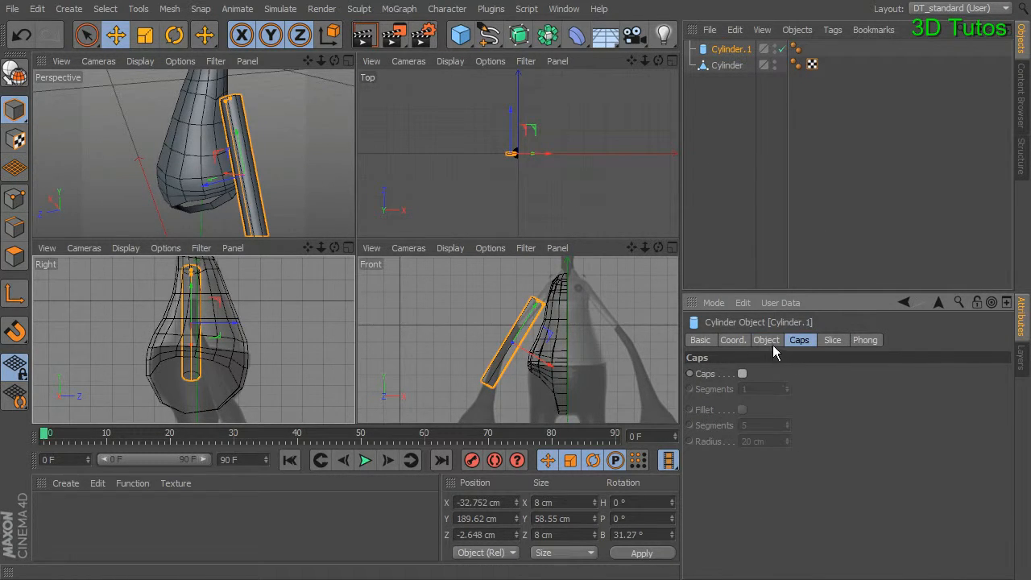
{"action": "left_click", "coordinate": [769, 341]}
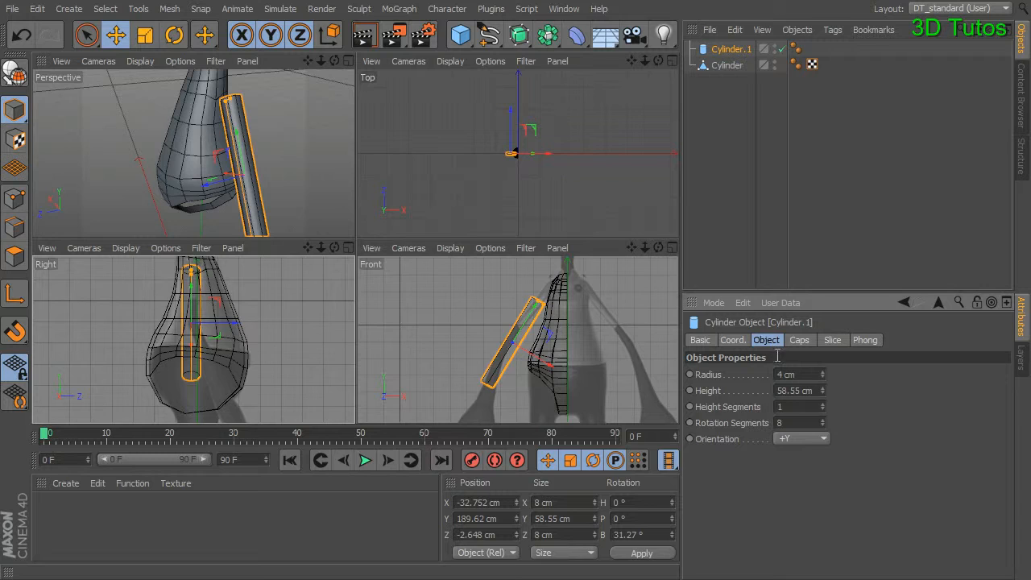
{"action": "double_click", "coordinate": [822, 403]}
{"action": "middle_click_drag", "start_coordinate": [588, 327], "coordinate": [577, 297], "text": "alt"}
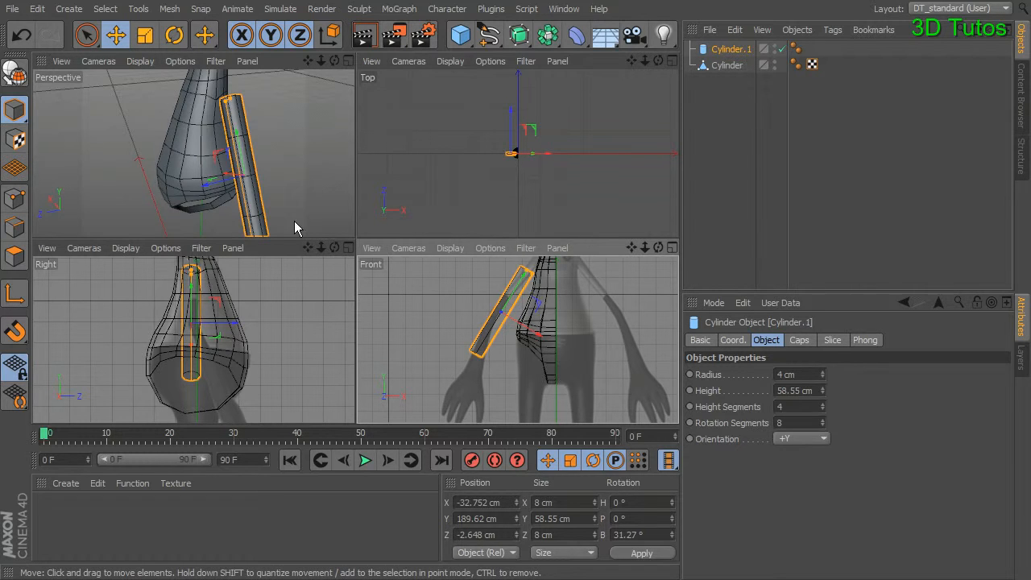
- Convert the arm cylinder to an editable polygon object and set up Rectangle Selection in points mode
{"action": "left_click", "coordinate": [15, 72]}
{"action": "scroll", "coordinate": [525, 364], "scroll_direction": "up", "scroll_amount": 5}
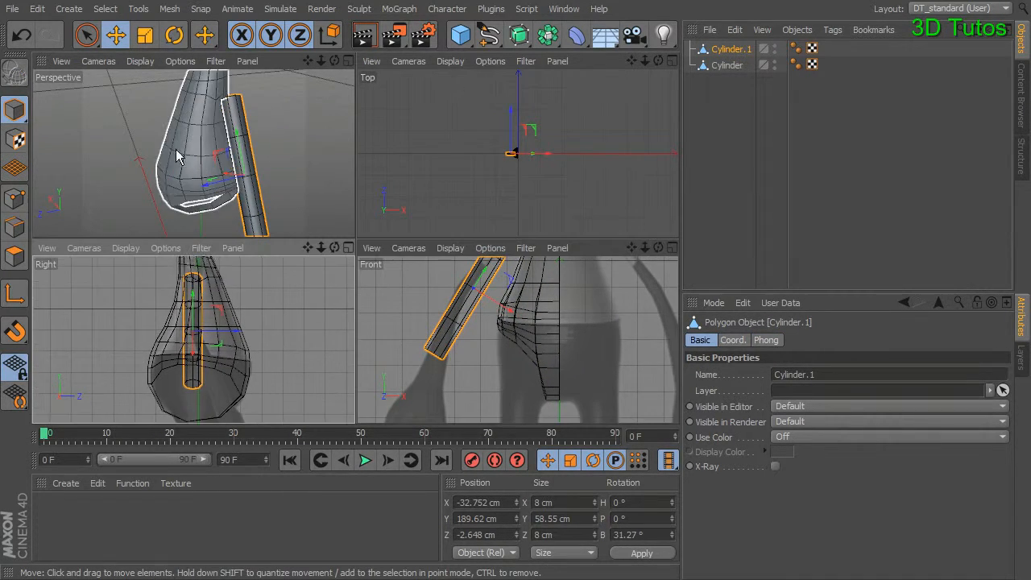
{"action": "left_click_drag", "start_coordinate": [84, 42], "coordinate": [116, 79]}
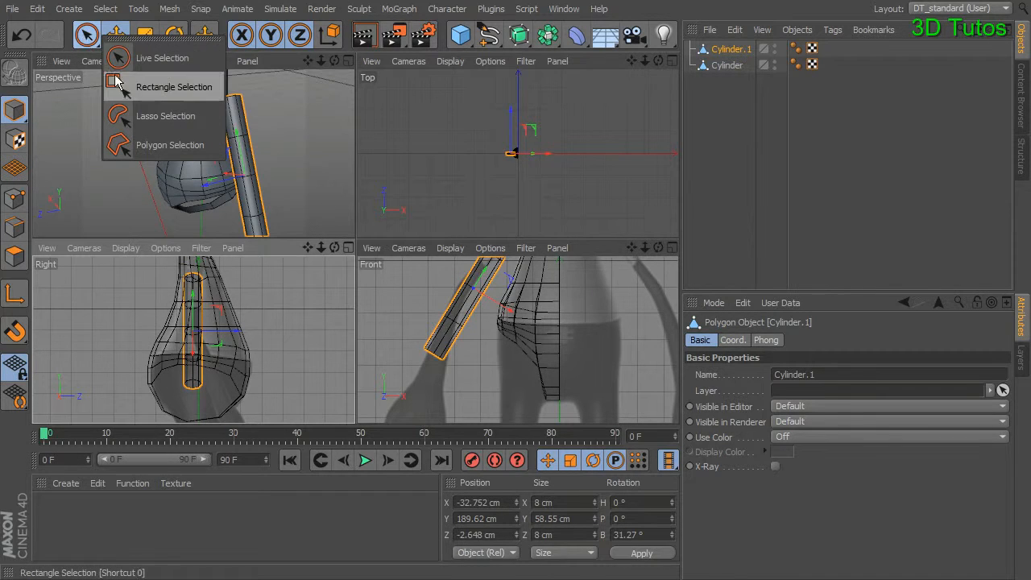
{"action": "left_click", "coordinate": [120, 85]}
{"action": "left_click", "coordinate": [19, 201]}
- Select the arm's middle ring of points and move it outward onto the reference arm in the front view
{"action": "mouse_move", "coordinate": [448, 338]}
{"action": "middle_mouse_down", "text": "alt"}
{"action": "mouse_move", "coordinate": [434, 404]}
{"action": "mouse_move", "coordinate": [443, 354]}
{"action": "middle_mouse_up", "text": "alt"}
{"action": "left_click_drag", "start_coordinate": [463, 314], "coordinate": [440, 361]}
{"action": "middle_click_drag", "start_coordinate": [459, 349], "coordinate": [521, 325], "text": "alt"}
{"action": "right_click_drag", "start_coordinate": [520, 324], "coordinate": [608, 344], "text": "alt"}
{"action": "middle_click_drag", "start_coordinate": [272, 319], "coordinate": [272, 329], "text": "alt"}
{"action": "right_click_drag", "start_coordinate": [269, 339], "coordinate": [345, 338], "text": "alt"}
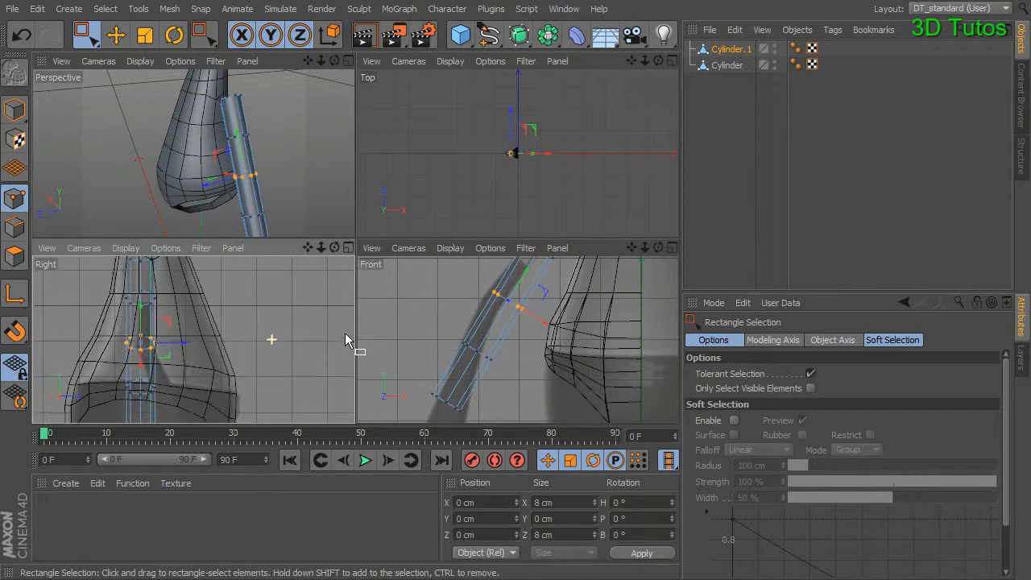
{"action": "scroll", "coordinate": [268, 339], "scroll_direction": "down", "scroll_amount": 1}
{"action": "left_click_drag", "start_coordinate": [546, 322], "coordinate": [533, 317]}
- Select the arm's two lowest point rings and move them forward in the side view to about Z 6.1 cm
{"action": "middle_click_drag", "start_coordinate": [525, 337], "coordinate": [521, 307], "text": "alt"}
{"action": "middle_click_drag", "start_coordinate": [235, 334], "coordinate": [235, 271], "text": "alt"}
{"action": "left_click_drag", "start_coordinate": [107, 406], "coordinate": [108, 406]}
{"action": "left_click_drag", "start_coordinate": [207, 361], "coordinate": [188, 317]}
- Rotate the two lowest point rings in the front and side views to follow the bend of the reference forearm
{"action": "key", "text": "r"}
{"action": "middle_click_drag", "start_coordinate": [432, 316], "coordinate": [434, 363], "text": "alt"}
{"action": "left_click", "coordinate": [83, 37]}
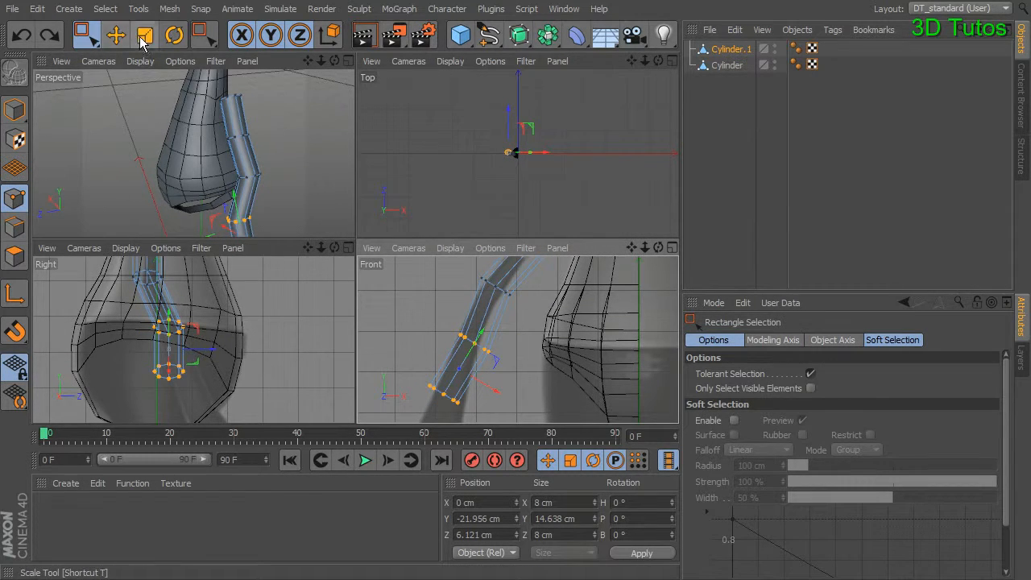
{"action": "left_click", "coordinate": [174, 34]}
{"action": "left_click_drag", "start_coordinate": [488, 380], "coordinate": [481, 361]}
{"action": "middle_click_drag", "start_coordinate": [504, 346], "coordinate": [507, 324], "text": "alt"}
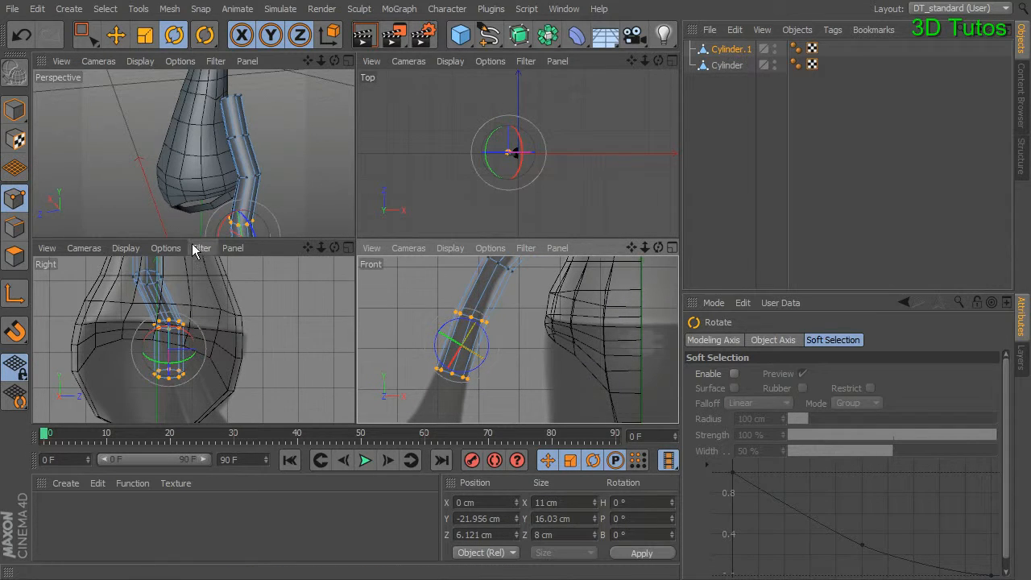
{"action": "right_click_drag", "start_coordinate": [238, 321], "coordinate": [284, 330], "text": "alt"}
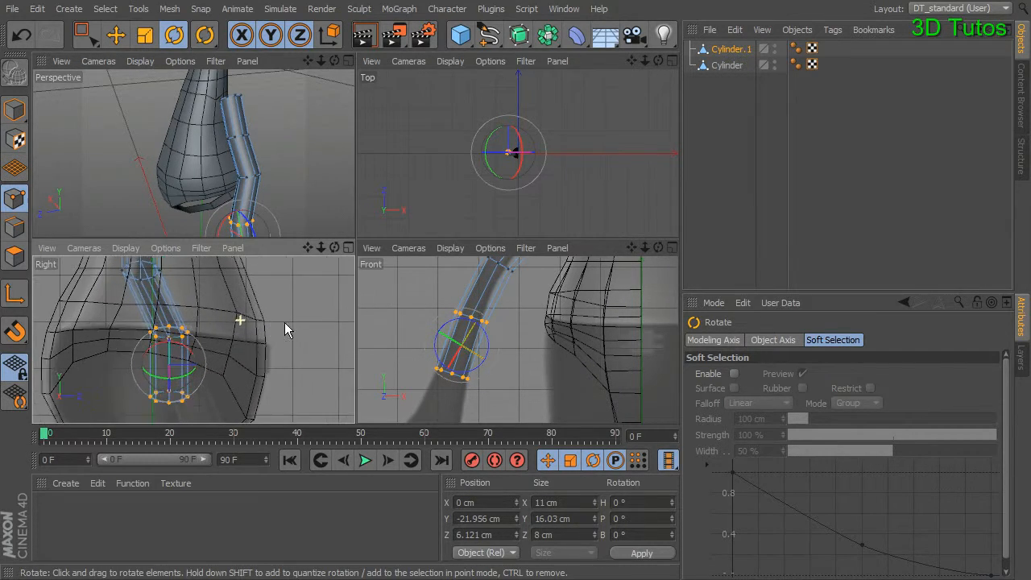
{"action": "mouse_move", "coordinate": [203, 354]}
{"action": "left_mouse_down"}
{"action": "mouse_move", "coordinate": [205, 345]}
{"action": "mouse_move", "coordinate": [192, 345]}
{"action": "left_mouse_up"}
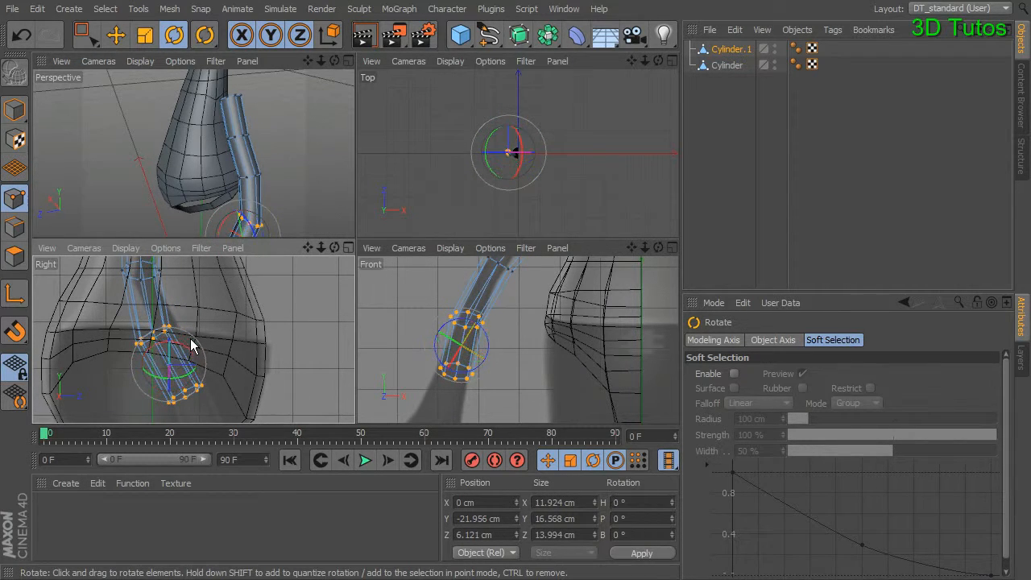
- Move the arm's end ring of points down to about Y -40.3 cm and scale it up to about 160%
{"action": "left_click", "coordinate": [85, 34]}
{"action": "middle_click_drag", "start_coordinate": [512, 370], "coordinate": [523, 330], "text": "alt"}
{"action": "left_click", "coordinate": [86, 36]}
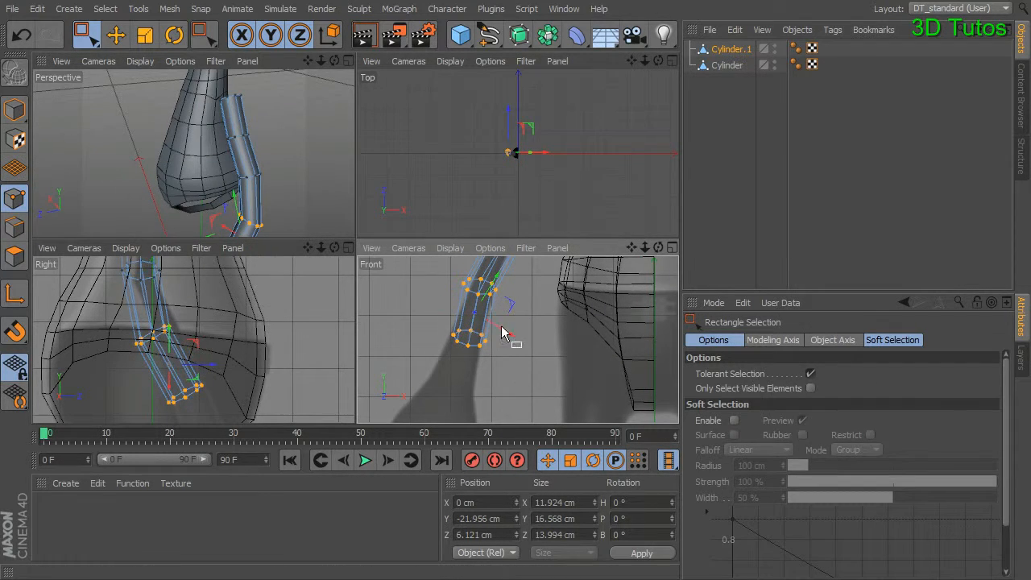
{"action": "left_click_drag", "start_coordinate": [529, 313], "coordinate": [401, 398]}
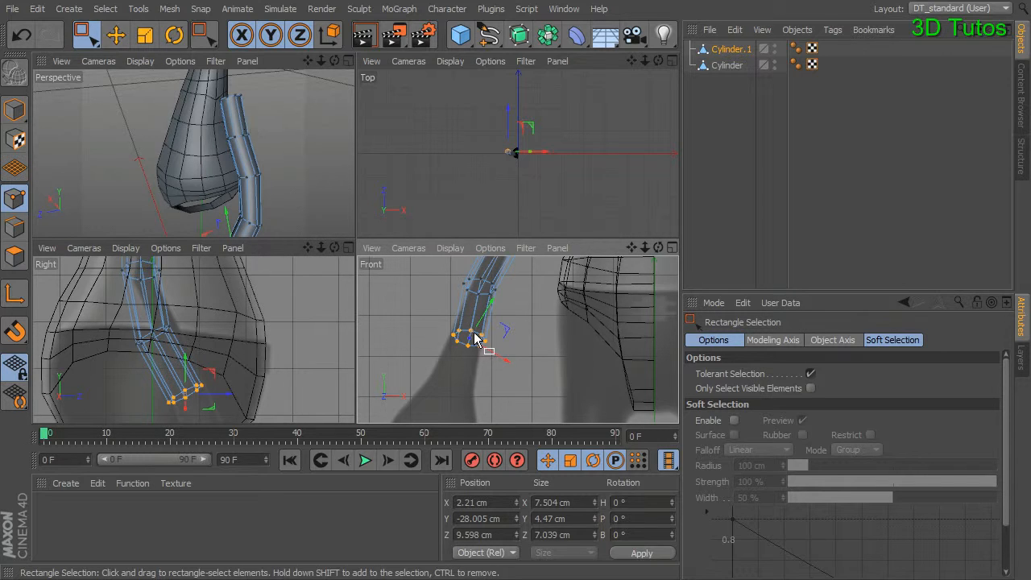
{"action": "left_click_drag", "start_coordinate": [483, 316], "coordinate": [483, 407]}
{"action": "left_click", "coordinate": [145, 34]}
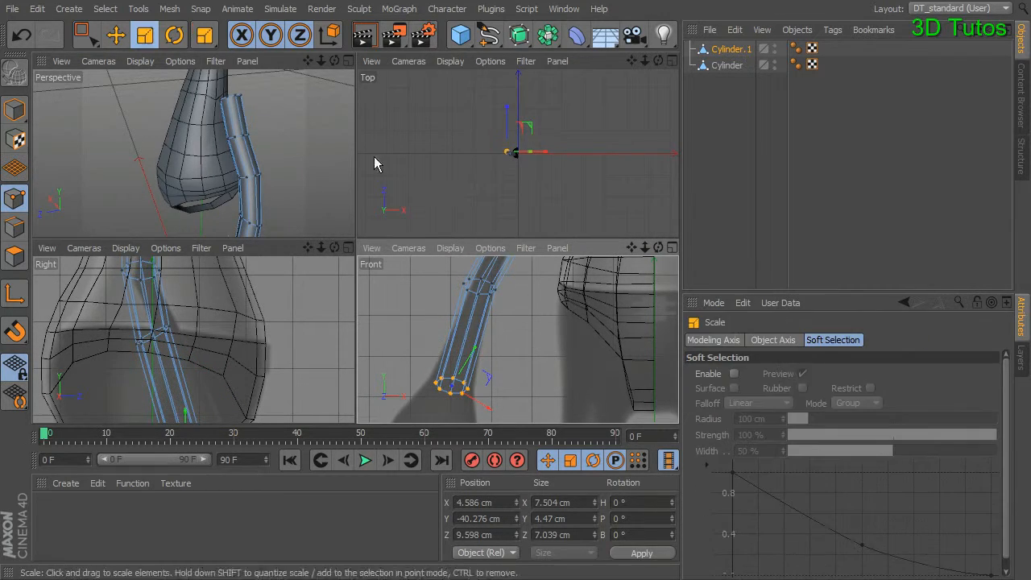
{"action": "left_click_drag", "start_coordinate": [475, 395], "coordinate": [496, 406]}
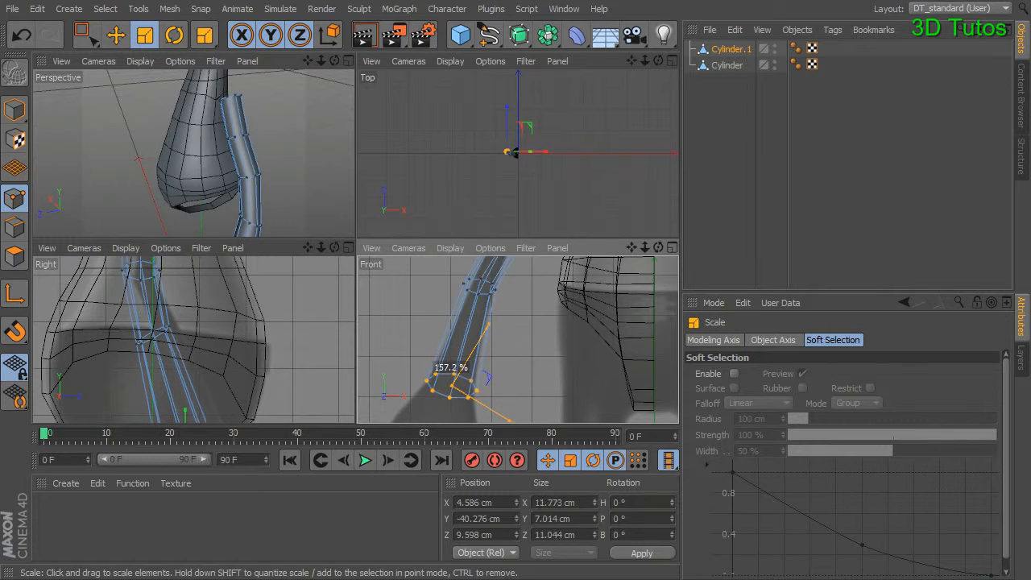
- Move the arm's end ring forward in the side view to about Z 15.6 cm
{"action": "middle_click_drag", "start_coordinate": [210, 396], "coordinate": [231, 322], "text": "alt"}
{"action": "key", "text": "e"}
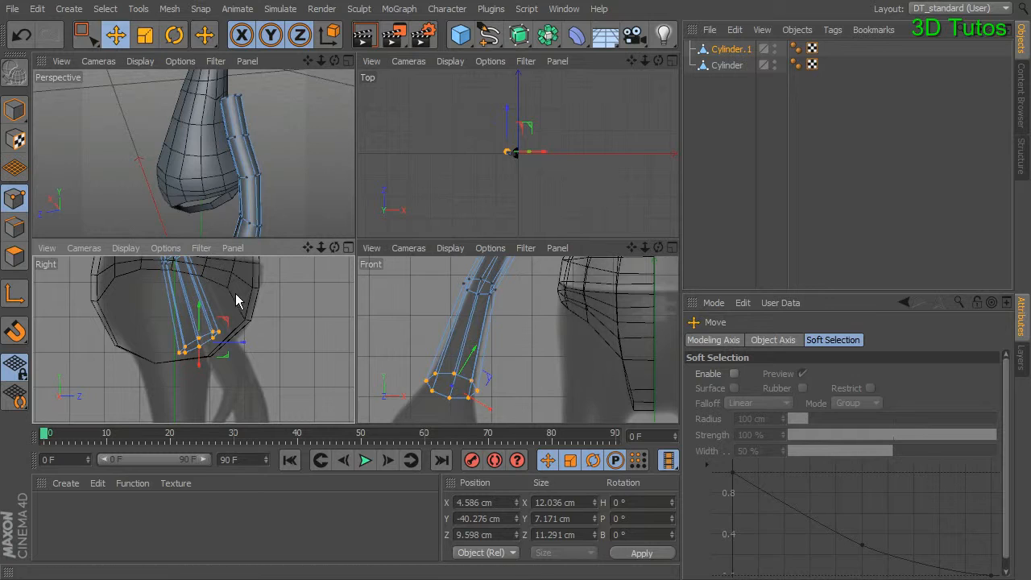
{"action": "left_click_drag", "start_coordinate": [240, 342], "coordinate": [265, 344]}
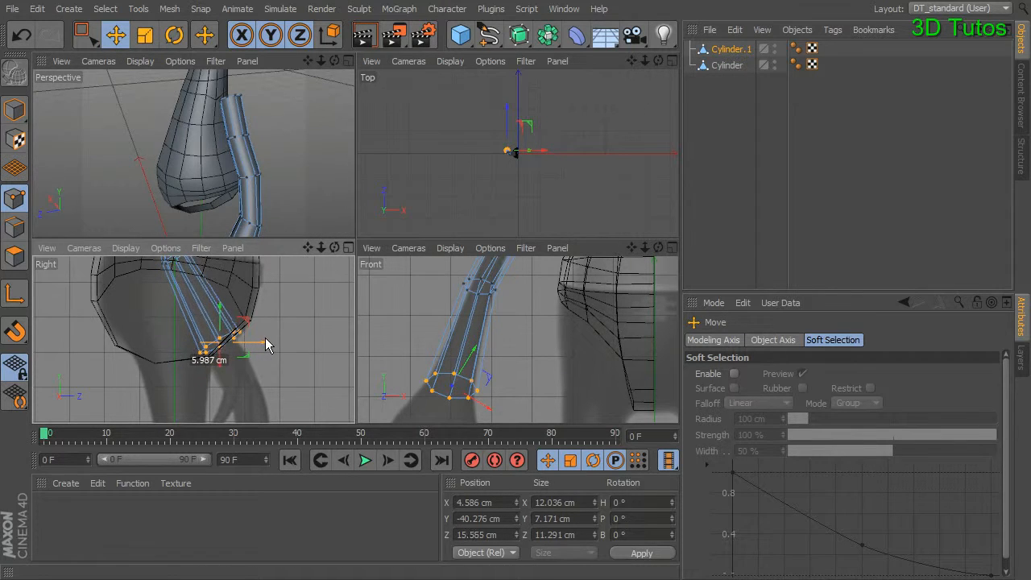
{"action": "middle_click_drag", "start_coordinate": [265, 337], "coordinate": [280, 381], "text": "alt"}
- Select the ring above the arm's end, move it forward to about Z 6.1 cm and scale it to about 83%
{"action": "left_click", "coordinate": [84, 40]}
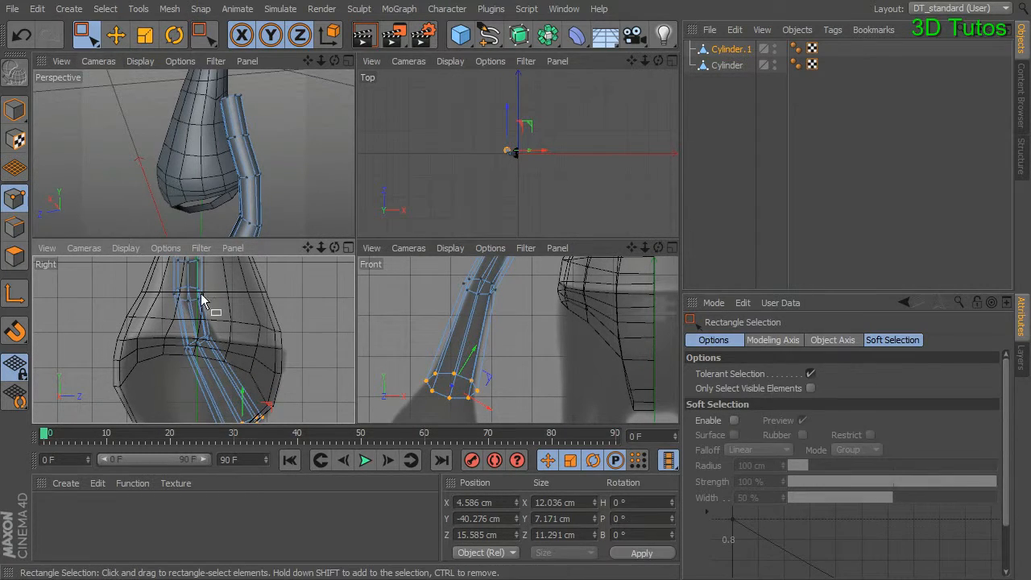
{"action": "left_click_drag", "start_coordinate": [155, 381], "coordinate": [242, 330]}
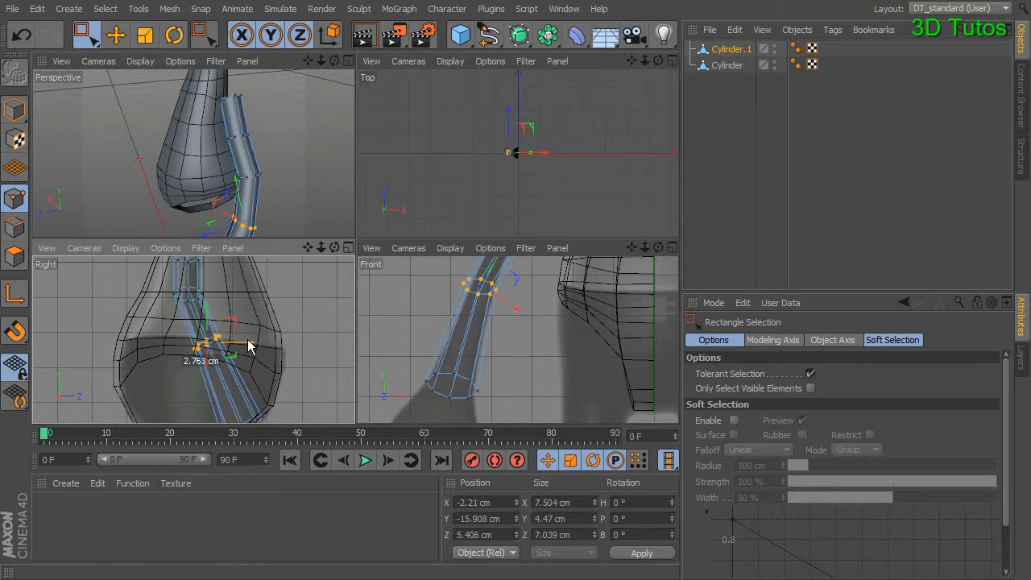
{"action": "left_click", "coordinate": [144, 35]}
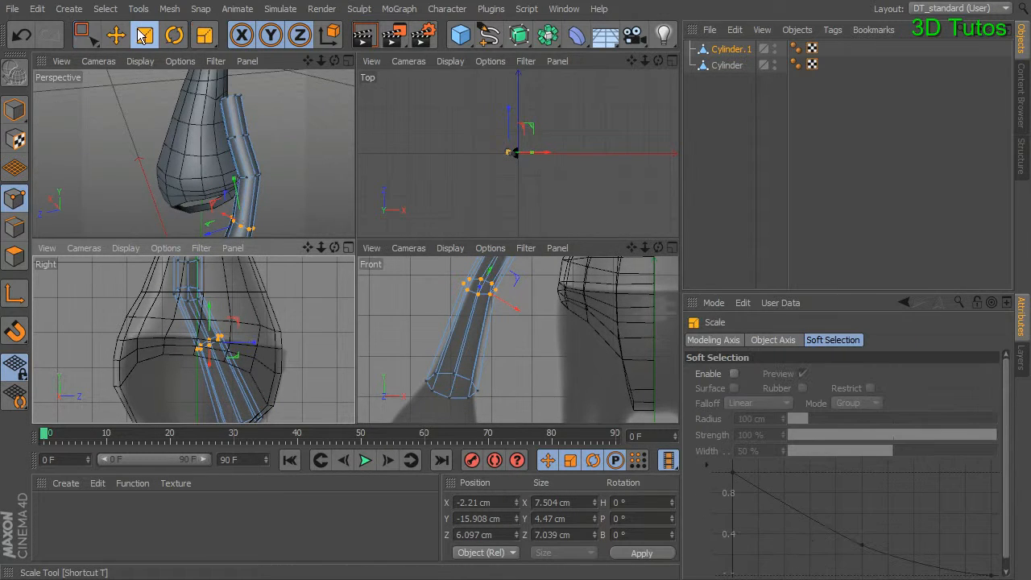
{"action": "left_click_drag", "start_coordinate": [207, 352], "coordinate": [169, 417]}
{"action": "middle_click_drag", "start_coordinate": [233, 366], "coordinate": [236, 297], "text": "alt"}
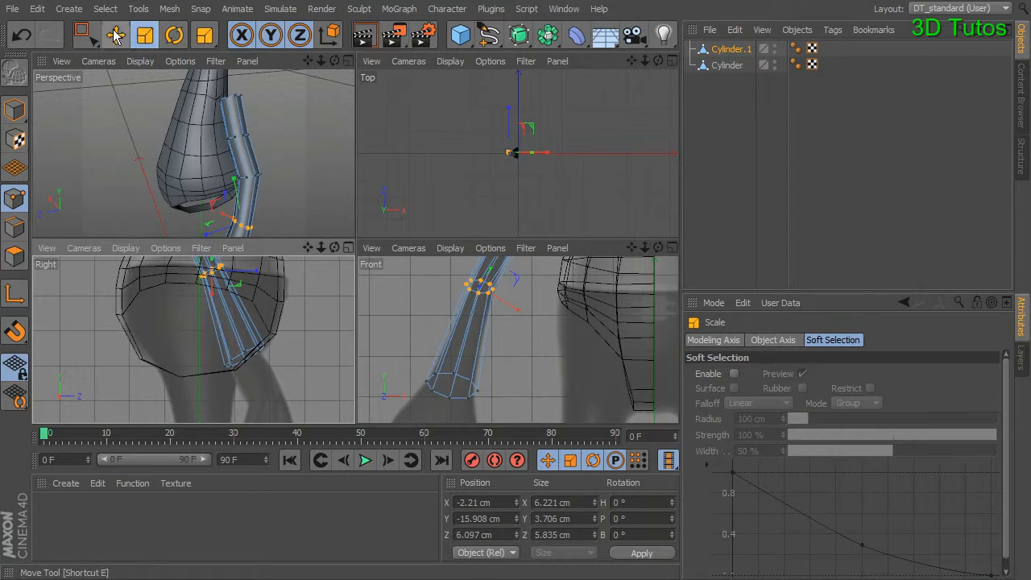
{"action": "left_click_drag", "start_coordinate": [288, 324], "coordinate": [173, 417]}
{"action": "left_click", "coordinate": [244, 348]}
{"action": "key", "text": "ctrl+z"}
{"action": "key", "text": "ctrl+z"}
- Select the arm's end ring of points and scale it down to about 83%
{"action": "left_click", "coordinate": [84, 35]}
{"action": "left_click_drag", "start_coordinate": [283, 317], "coordinate": [172, 419]}
{"action": "left_click", "coordinate": [145, 35]}
{"action": "left_click_drag", "start_coordinate": [253, 348], "coordinate": [155, 385]}
- Select the arm's middle ring of points in the side view and scale it down to about 5.9 cm wide
{"action": "middle_click_drag", "start_coordinate": [272, 331], "coordinate": [282, 415], "text": "alt"}
{"action": "middle_click_drag", "start_coordinate": [249, 259], "coordinate": [251, 284], "text": "alt"}
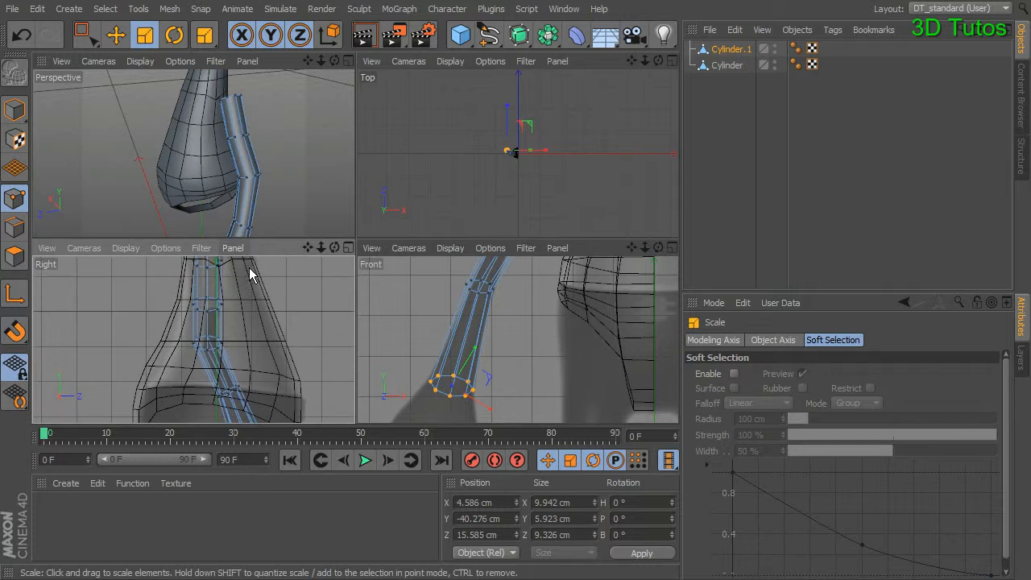
{"action": "left_click", "coordinate": [98, 44]}
{"action": "left_click", "coordinate": [161, 87]}
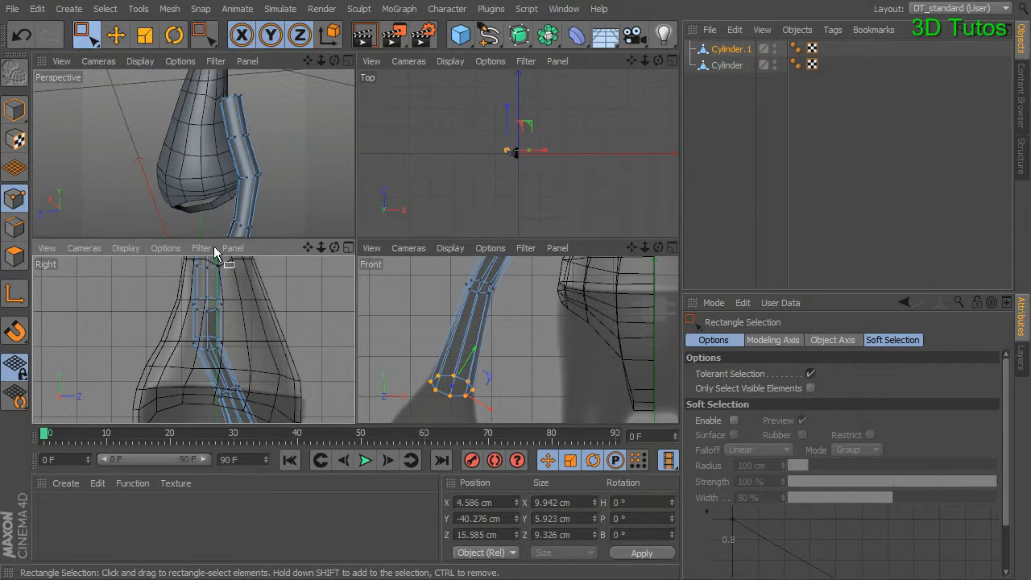
{"action": "left_click_drag", "start_coordinate": [238, 351], "coordinate": [218, 359]}
{"action": "left_click", "coordinate": [145, 35]}
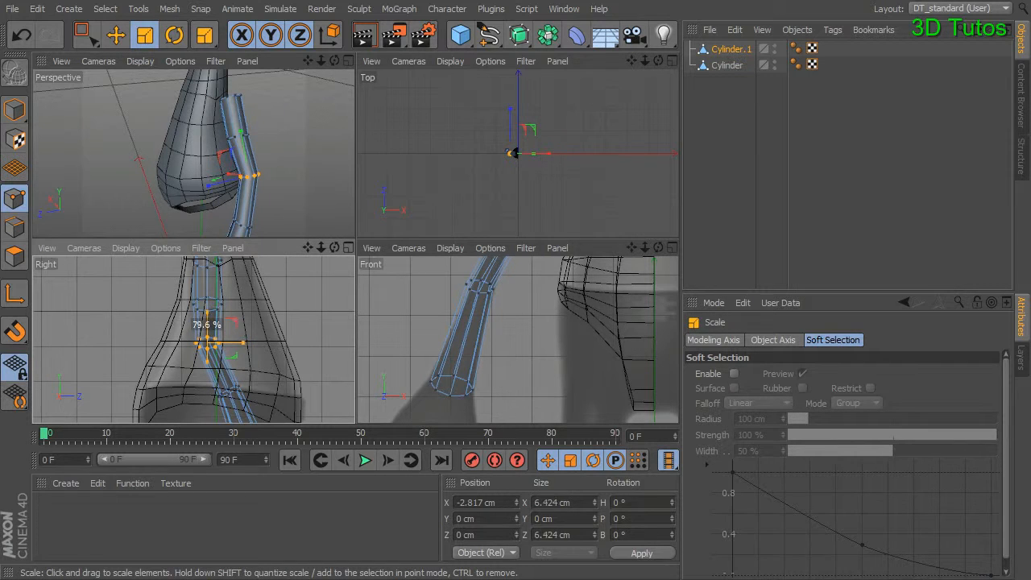
- Select the ring above the arm's end in the front view and move it to about X -0.8 cm
{"action": "middle_click_drag", "start_coordinate": [490, 309], "coordinate": [447, 401], "text": "alt"}
{"action": "mouse_move", "coordinate": [479, 357]}
{"action": "middle_mouse_down", "text": "alt"}
{"action": "mouse_move", "coordinate": [523, 289]}
{"action": "mouse_move", "coordinate": [531, 299]}
{"action": "middle_mouse_up", "text": "alt"}
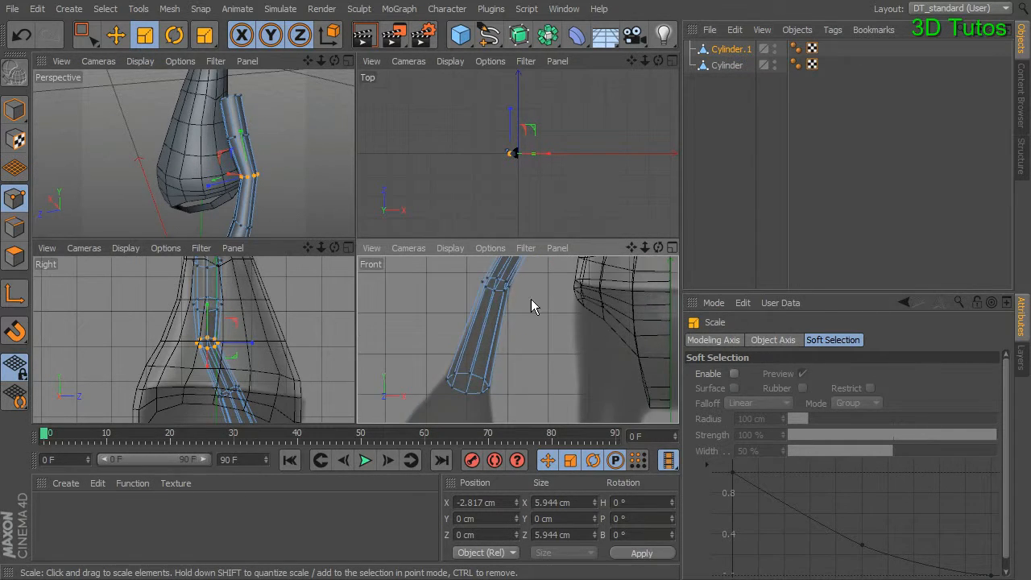
{"action": "left_click", "coordinate": [84, 35]}
{"action": "left_click_drag", "start_coordinate": [506, 317], "coordinate": [522, 351]}
- Select the upper-arm ring below the shoulder end, scale it down to about 5.6 cm and move it to about X -1.5 cm
{"action": "middle_click_drag", "start_coordinate": [558, 313], "coordinate": [490, 388], "text": "alt"}
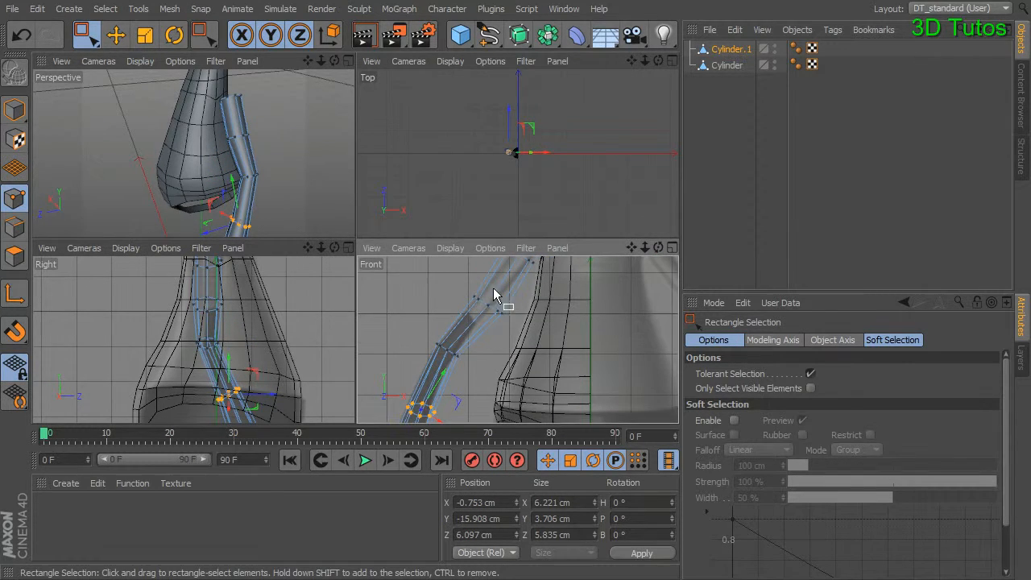
{"action": "left_click_drag", "start_coordinate": [463, 283], "coordinate": [503, 313]}
{"action": "key", "text": "t"}
{"action": "left_click_drag", "start_coordinate": [478, 362], "coordinate": [504, 327]}
{"action": "left_click_drag", "start_coordinate": [395, 421], "coordinate": [391, 422]}
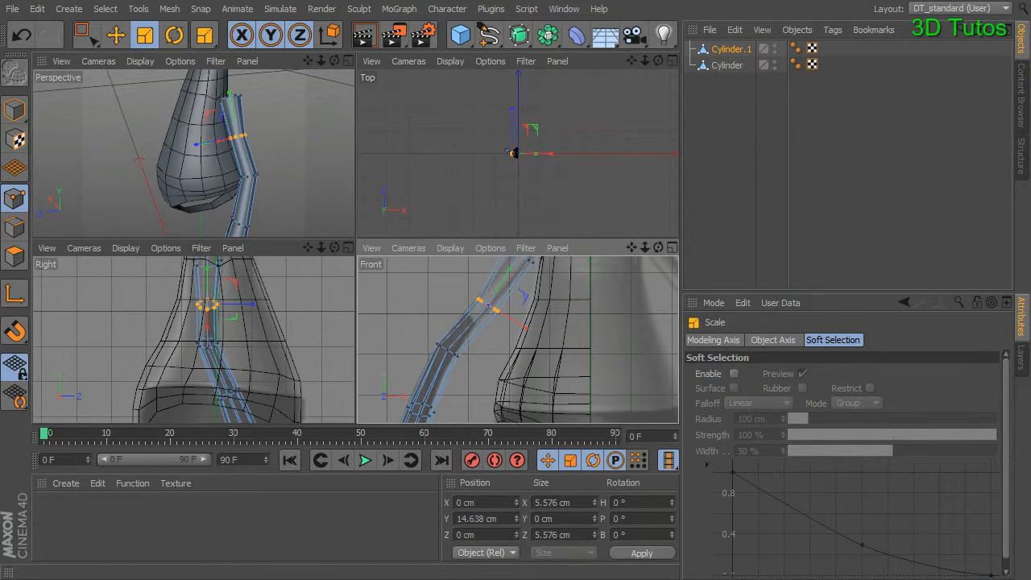
{"action": "left_click", "coordinate": [115, 37]}
{"action": "left_click_drag", "start_coordinate": [531, 338], "coordinate": [524, 323]}
- Select the arm's top ring of points and rotate it in the front view to face the body's shoulder
{"action": "middle_click_drag", "start_coordinate": [226, 347], "coordinate": [225, 349], "text": "alt"}
{"action": "middle_click_drag", "start_coordinate": [511, 329], "coordinate": [479, 387], "text": "alt"}
{"action": "left_click", "coordinate": [83, 34]}
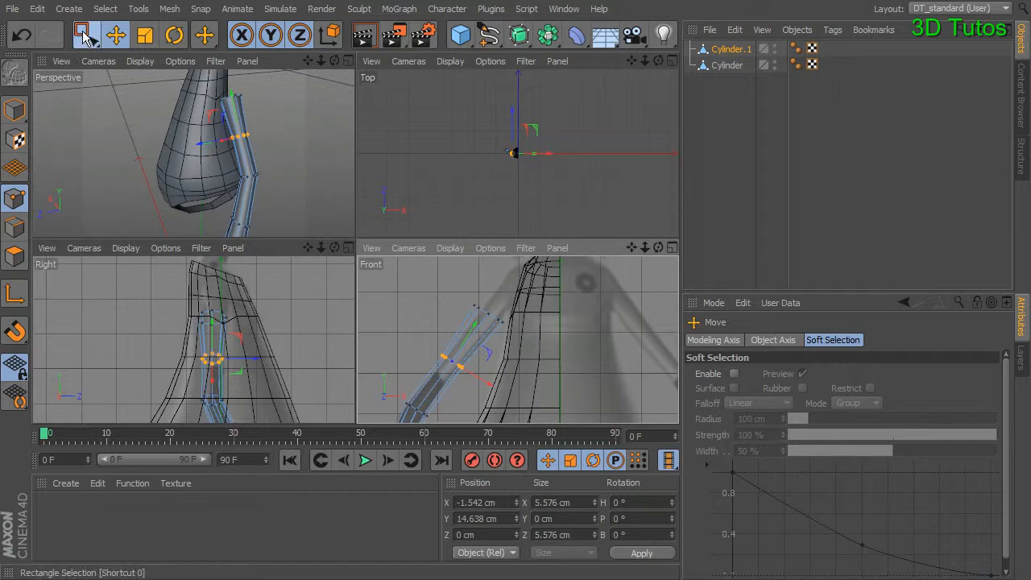
{"action": "left_click_drag", "start_coordinate": [516, 341], "coordinate": [515, 341]}
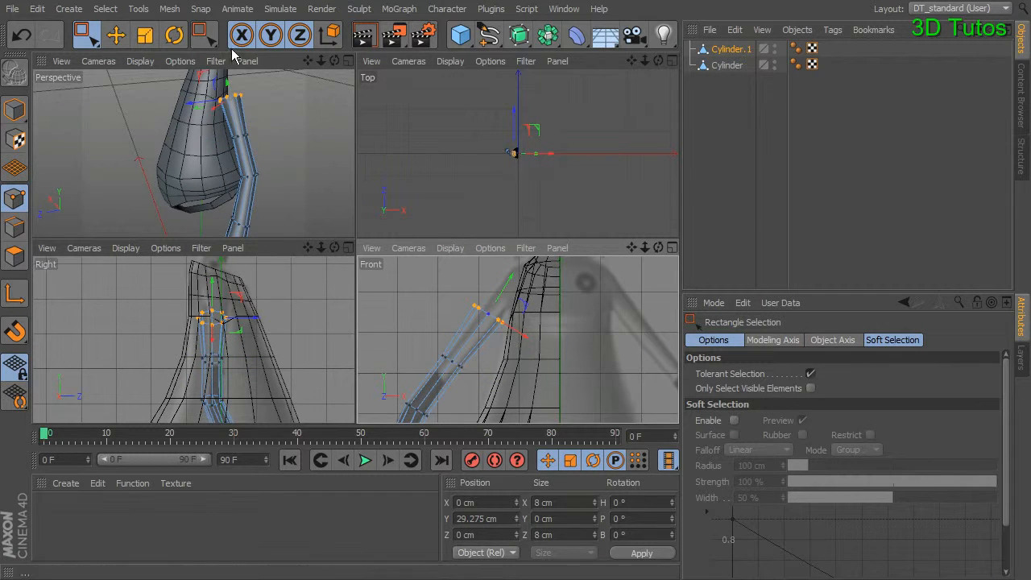
{"action": "left_click", "coordinate": [174, 34]}
{"action": "left_click_drag", "start_coordinate": [523, 307], "coordinate": [518, 333]}
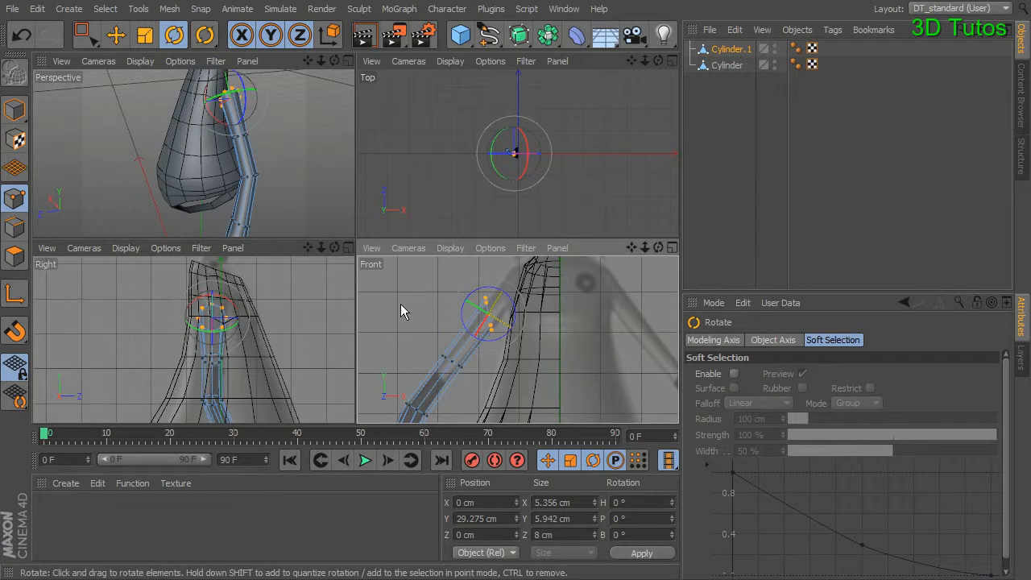
- Shift the arm's top ring in the perspective view to about Z 1.3 cm to align with the body's side
{"action": "middle_click", "coordinate": [222, 135]}
{"action": "left_click_drag", "start_coordinate": [426, 161], "coordinate": [444, 276], "text": "alt"}
{"action": "scroll", "coordinate": [444, 276], "scroll_direction": "up", "scroll_amount": 4}
{"action": "key", "text": "e"}
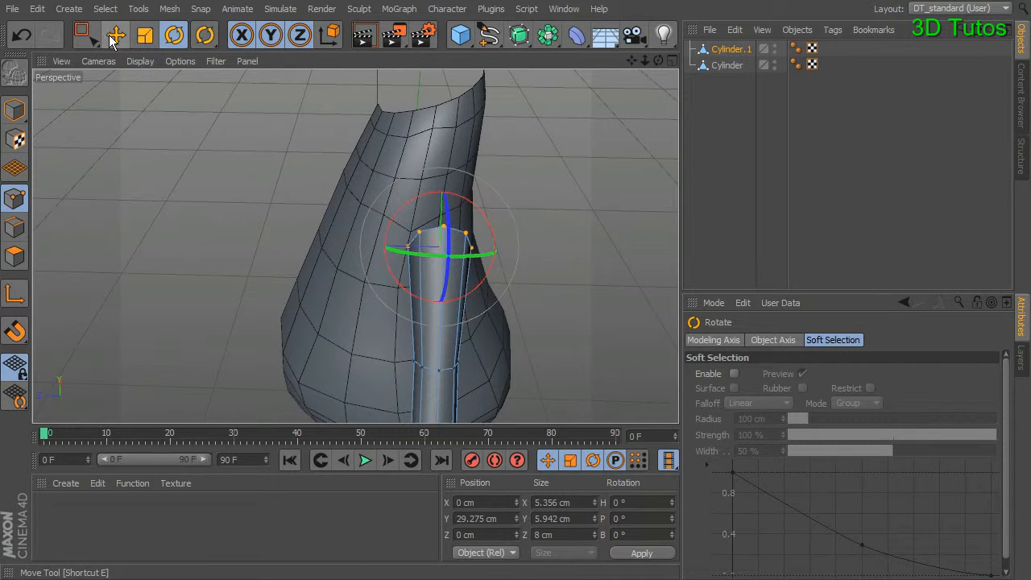
{"action": "left_click_drag", "start_coordinate": [244, 105], "coordinate": [472, 258], "text": "alt"}
{"action": "left_click_drag", "start_coordinate": [346, 254], "coordinate": [341, 255]}
- Rotate the arm's top ring slightly and raise it to about Y 30.4 cm
{"action": "key", "text": "r"}
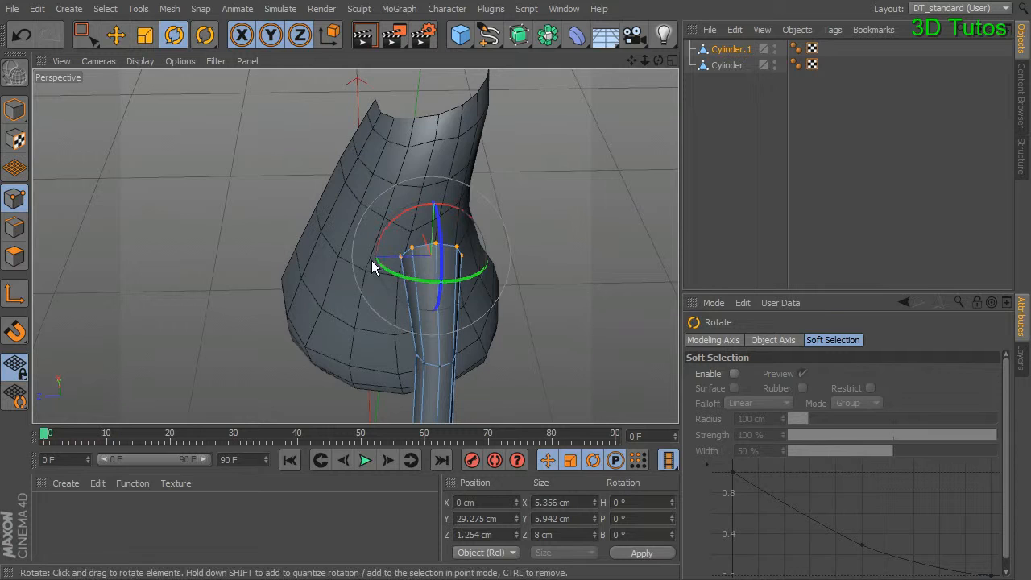
{"action": "mouse_move", "coordinate": [394, 273]}
{"action": "left_mouse_down"}
{"action": "mouse_move", "coordinate": [386, 307]}
{"action": "mouse_move", "coordinate": [398, 326]}
{"action": "left_mouse_up"}
{"action": "mouse_move", "coordinate": [505, 308]}
{"action": "left_mouse_down", "text": "alt"}
{"action": "mouse_move", "coordinate": [530, 262]}
{"action": "mouse_move", "coordinate": [647, 214]}
{"action": "mouse_move", "coordinate": [665, 196]}
{"action": "mouse_move", "coordinate": [546, 267]}
{"action": "left_mouse_up", "text": "alt"}
{"action": "left_click", "coordinate": [115, 34]}
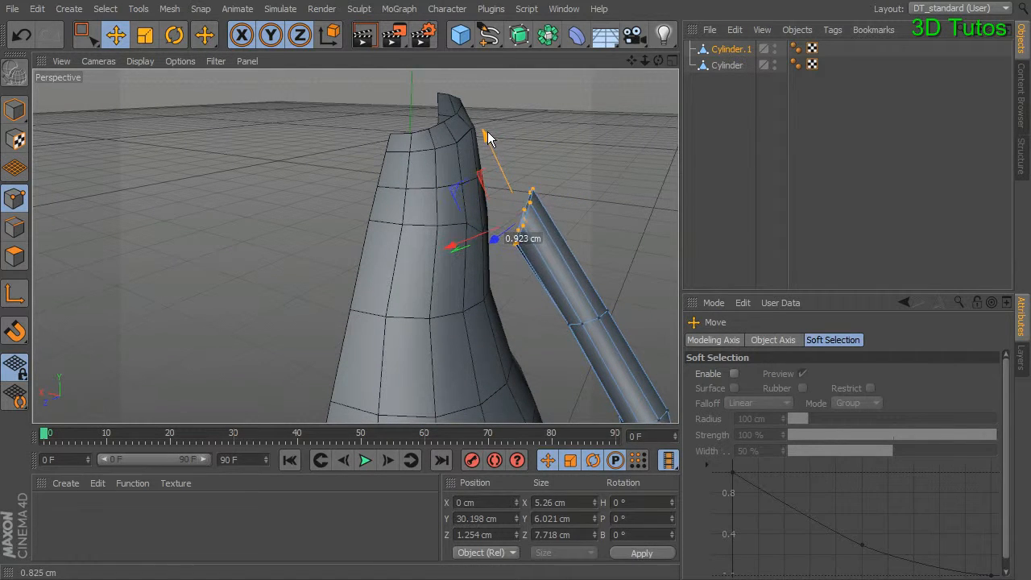
{"action": "left_click_drag", "start_coordinate": [487, 131], "coordinate": [488, 132]}
- Merge the body and arm cylinders into one object with Connect Objects + Delete
{"action": "mouse_move", "coordinate": [553, 185]}
{"action": "left_mouse_down", "text": "alt"}
{"action": "mouse_move", "coordinate": [508, 116]}
{"action": "mouse_move", "coordinate": [610, 317]}
{"action": "mouse_move", "coordinate": [587, 315]}
{"action": "mouse_move", "coordinate": [546, 215]}
{"action": "mouse_move", "coordinate": [626, 185]}
{"action": "mouse_move", "coordinate": [552, 212]}
{"action": "mouse_move", "coordinate": [542, 294]}
{"action": "mouse_move", "coordinate": [506, 242]}
{"action": "mouse_move", "coordinate": [436, 222]}
{"action": "mouse_move", "coordinate": [488, 291]}
{"action": "left_mouse_up", "text": "alt"}
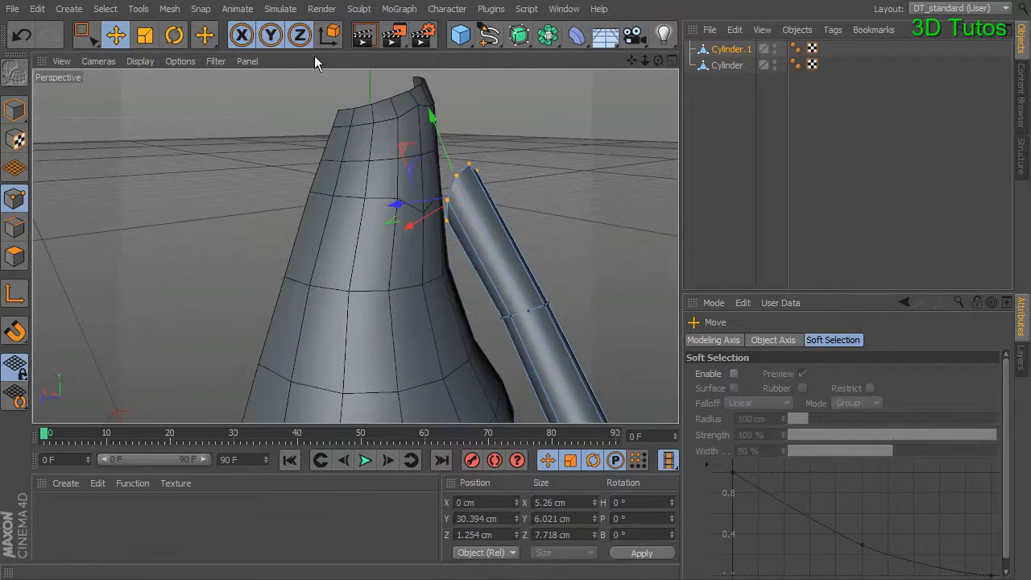
{"action": "left_click_drag", "start_coordinate": [96, 35], "coordinate": [115, 60]}
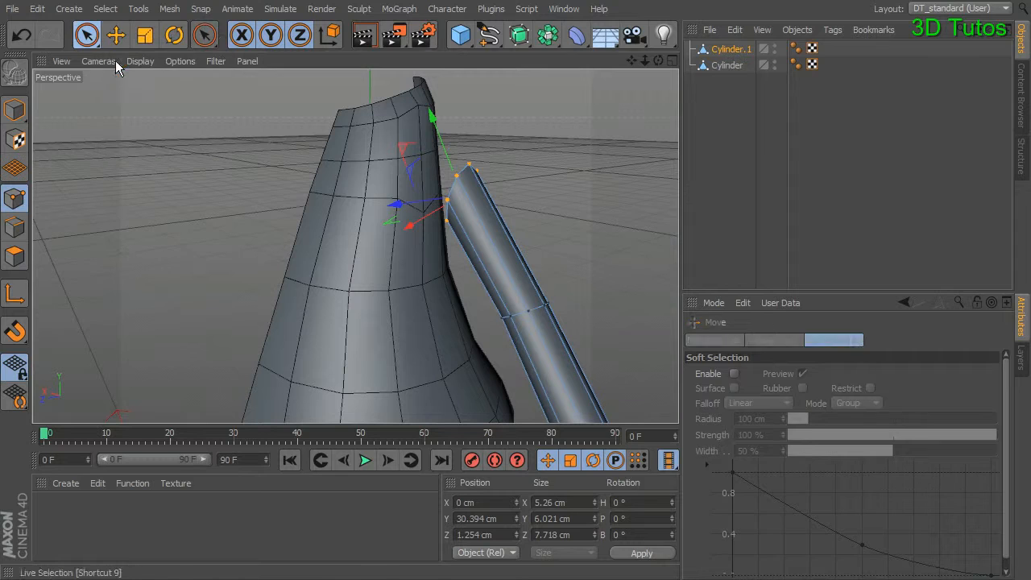
{"action": "left_click", "coordinate": [724, 65]}
{"action": "left_click", "coordinate": [15, 110]}
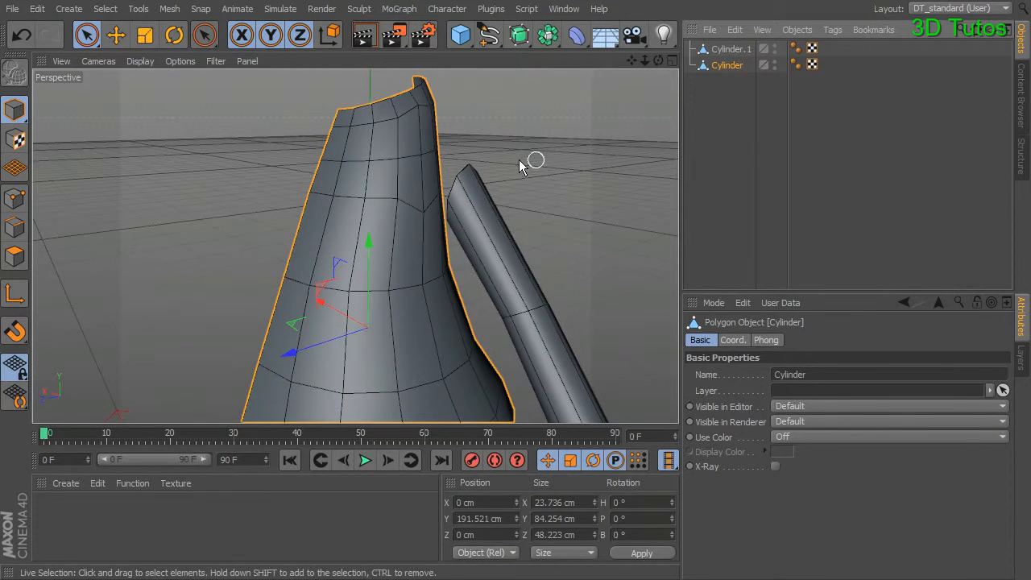
{"action": "left_click", "coordinate": [727, 50]}
{"action": "left_click", "coordinate": [727, 65]}
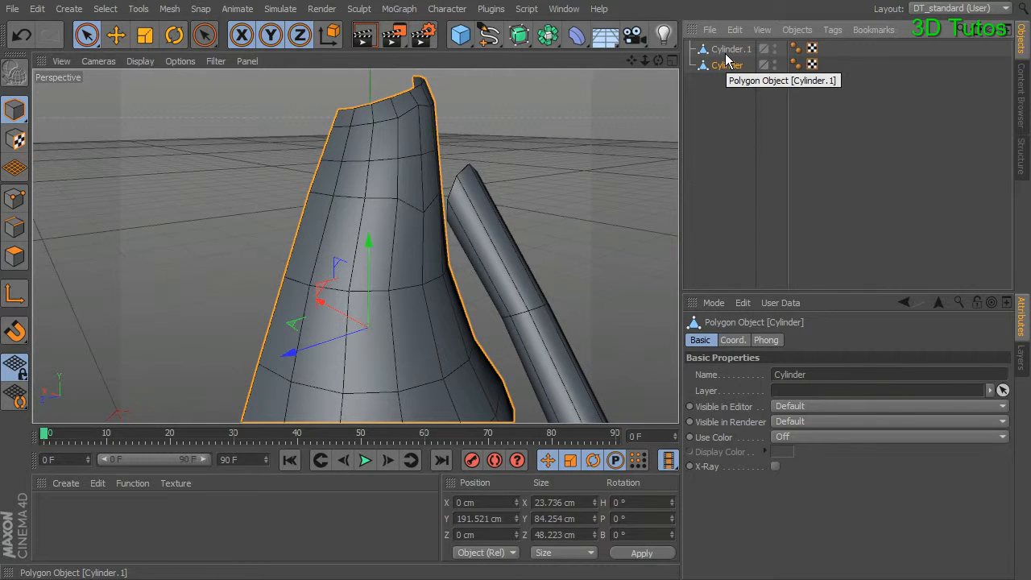
{"action": "left_click", "coordinate": [732, 50], "text": "ctrl"}
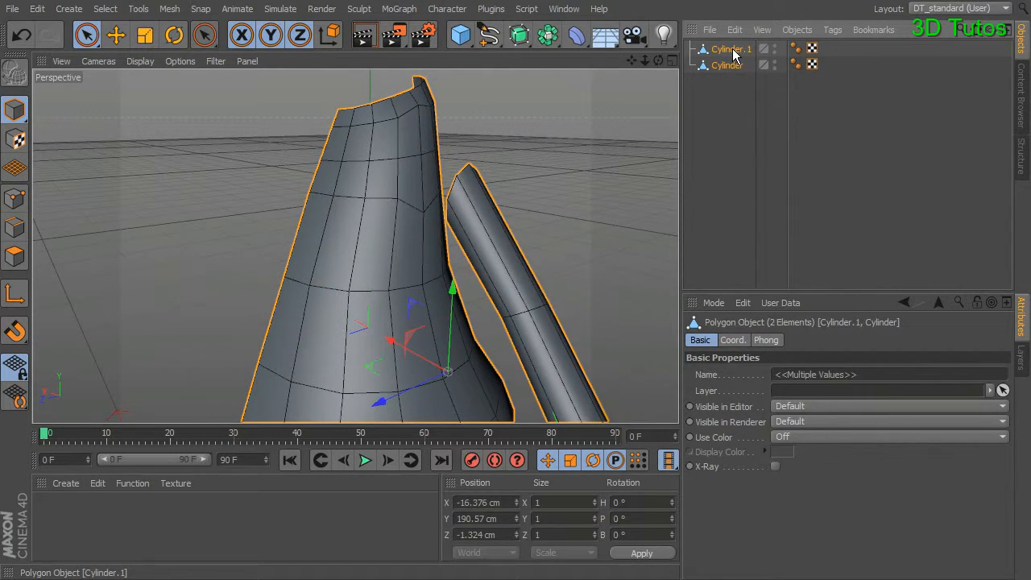
{"action": "right_click", "coordinate": [736, 53]}
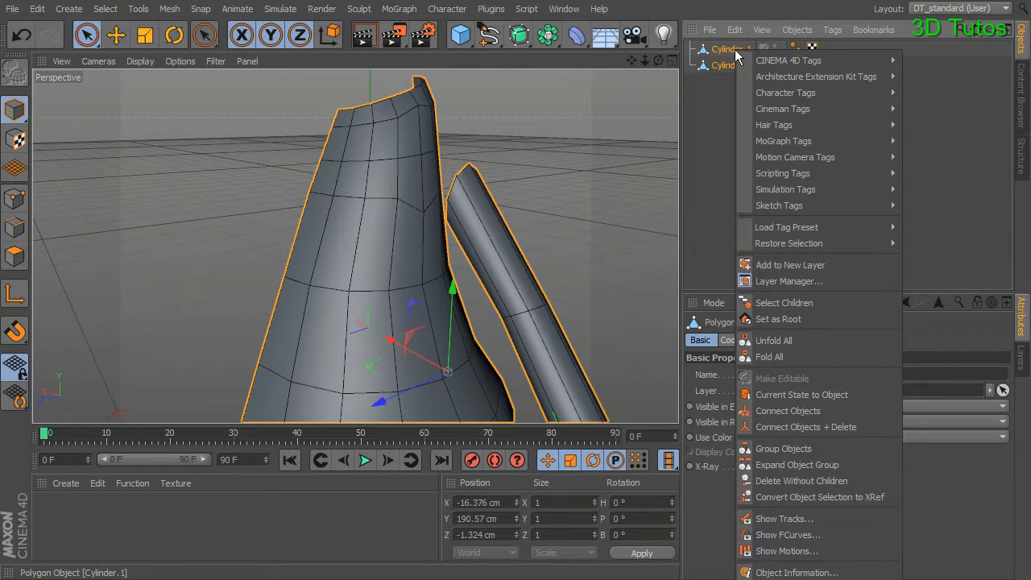
{"action": "left_click", "coordinate": [793, 427]}
- Select the body's polygons facing the arm at the shoulder and delete them to open an armhole
{"action": "left_click_drag", "start_coordinate": [515, 151], "coordinate": [202, 231], "text": "alt"}
{"action": "left_click", "coordinate": [14, 256]}
{"action": "left_click", "coordinate": [487, 137]}
{"action": "left_click", "coordinate": [424, 157]}
{"action": "left_click_drag", "start_coordinate": [524, 181], "coordinate": [127, 218], "text": "alt"}
{"action": "key", "text": "Delete"}
- Run Optimize on the merged mesh in point mode
{"action": "left_click", "coordinate": [14, 198]}
{"action": "right_click", "coordinate": [566, 116]}
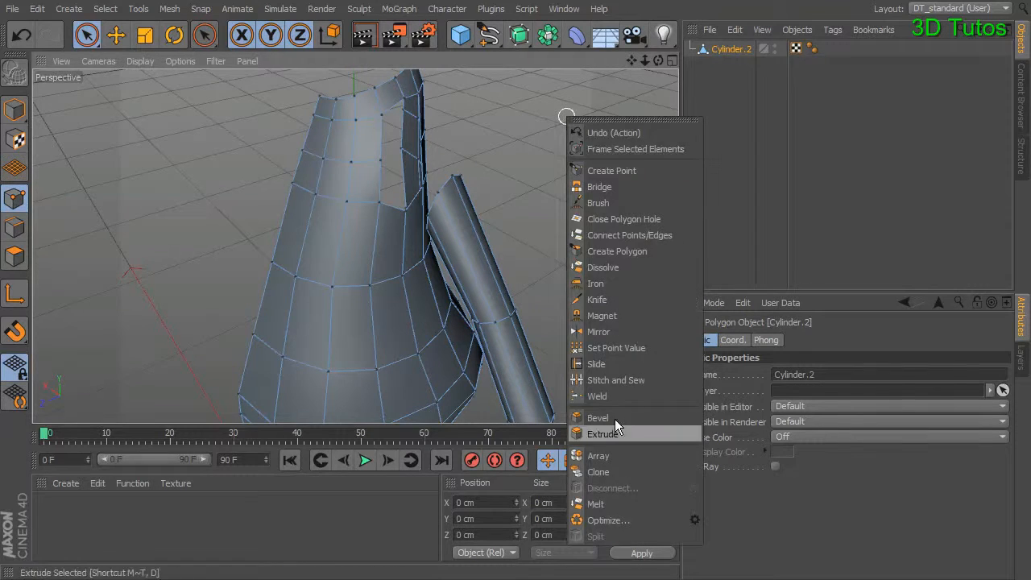
{"action": "left_click", "coordinate": [627, 519]}
- Select the edge loops around the armhole and the arm's open end using Loop Selection with Select Boundary Loop enabled
{"action": "left_click_drag", "start_coordinate": [537, 229], "coordinate": [555, 181], "text": "alt"}
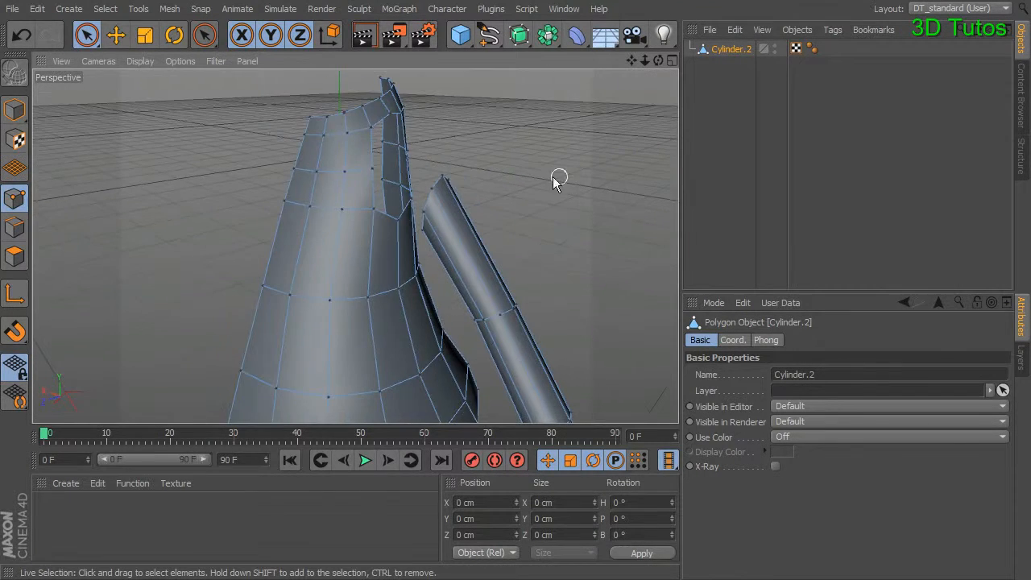
{"action": "mouse_move", "coordinate": [478, 191]}
{"action": "left_mouse_down", "text": "alt"}
{"action": "mouse_move", "coordinate": [452, 205]}
{"action": "mouse_move", "coordinate": [481, 203]}
{"action": "left_mouse_up", "text": "alt"}
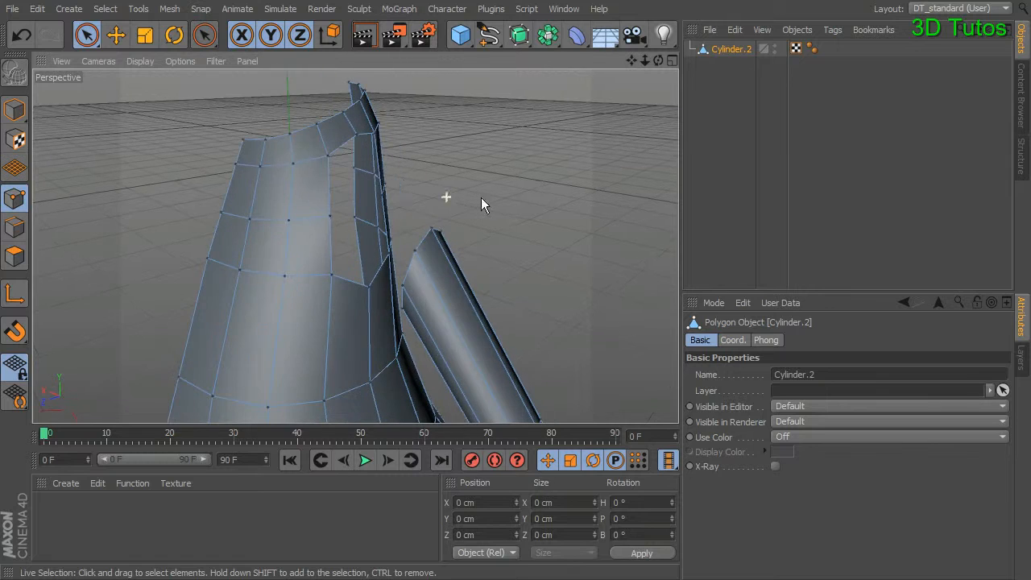
{"action": "left_click", "coordinate": [14, 227]}
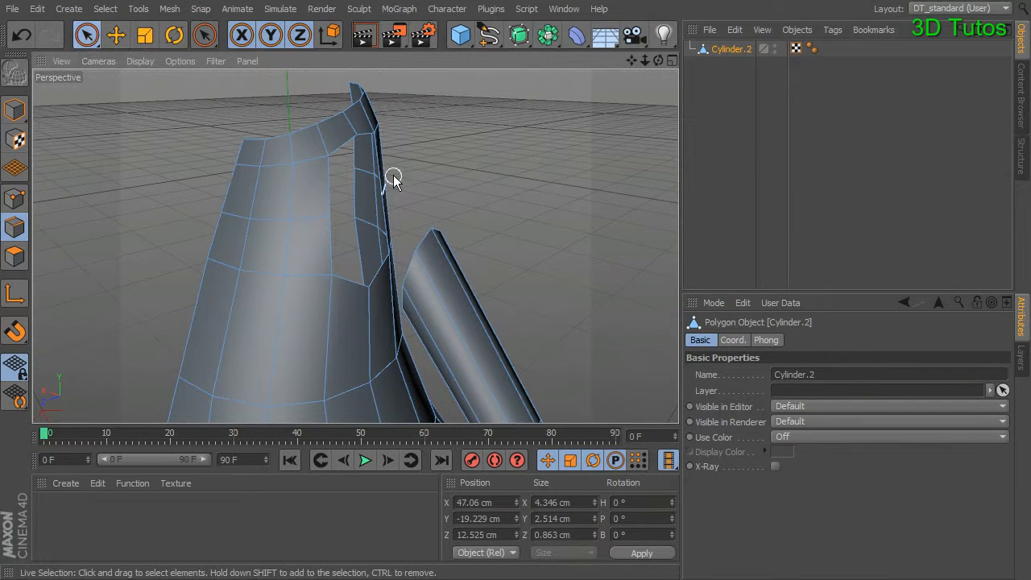
{"action": "left_click", "coordinate": [340, 145]}
{"action": "left_click", "coordinate": [328, 219]}
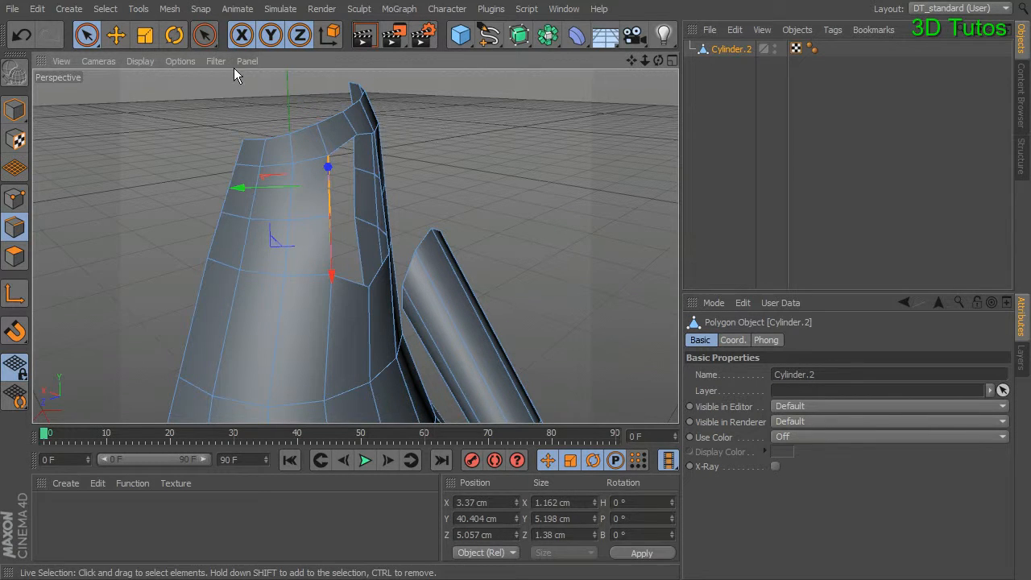
{"action": "left_click", "coordinate": [105, 8]}
{"action": "left_click", "coordinate": [139, 119]}
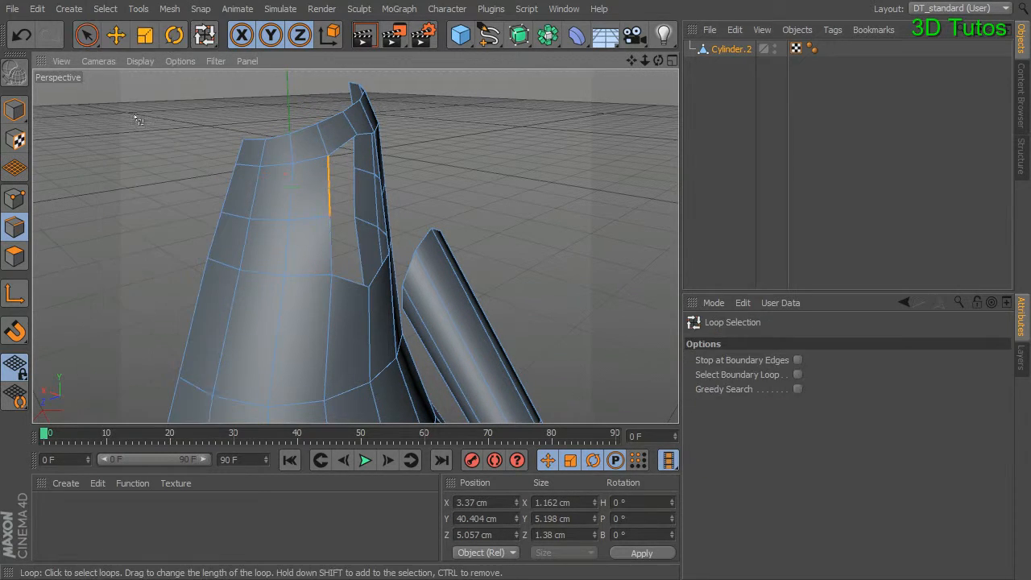
{"action": "left_click", "coordinate": [797, 375]}
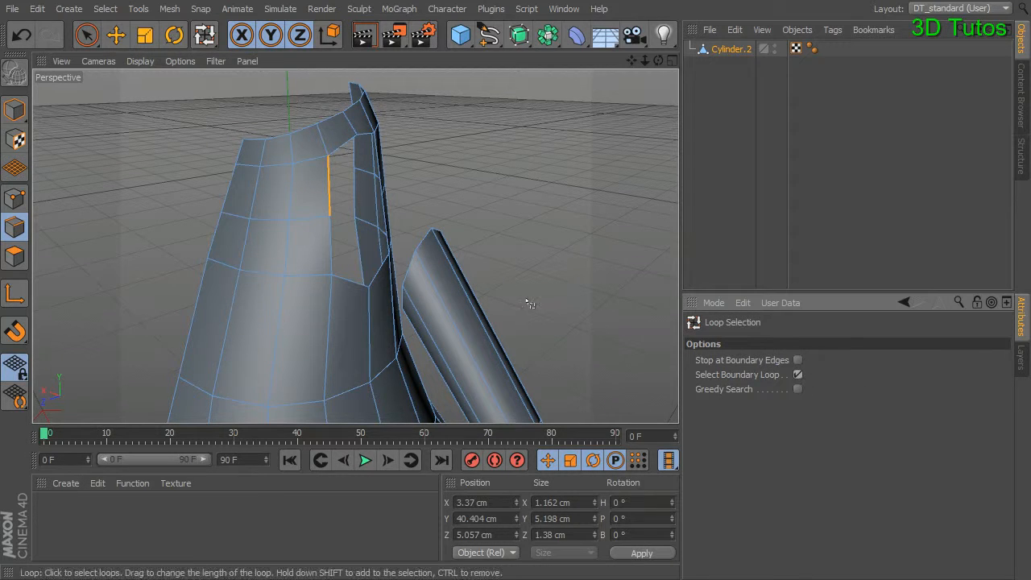
{"action": "left_click", "coordinate": [338, 147]}
{"action": "left_click_drag", "start_coordinate": [342, 149], "coordinate": [586, 194], "text": "alt"}
{"action": "left_click", "coordinate": [508, 235], "text": "shift"}
- Join the arm's open end to the armhole with new polygons between both boundaries using Stitch and Sew
{"action": "left_click_drag", "start_coordinate": [508, 236], "coordinate": [316, 199], "text": "alt"}
{"action": "right_click", "coordinate": [432, 167]}
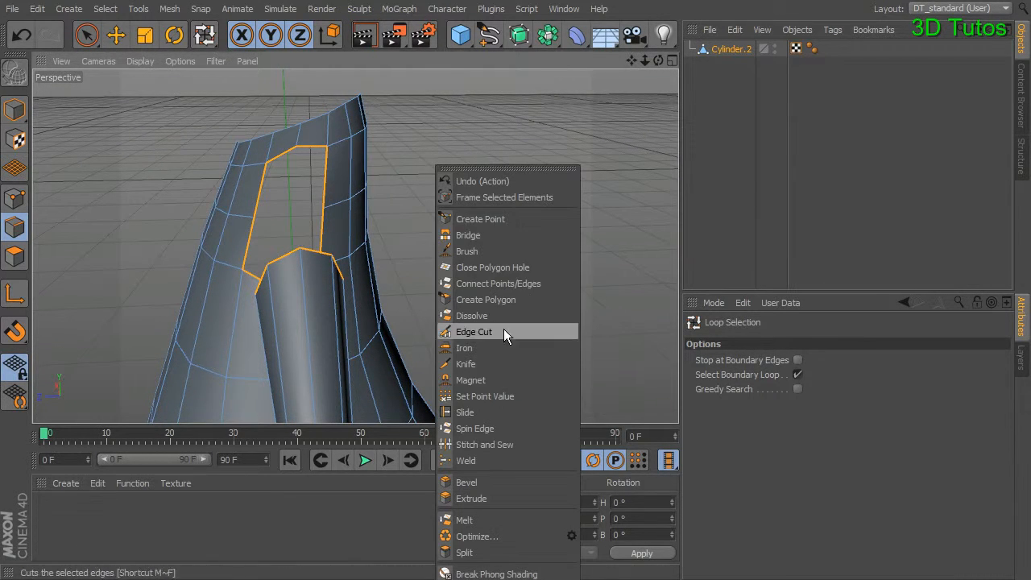
{"action": "left_click", "coordinate": [516, 451]}
{"action": "left_click_drag", "start_coordinate": [517, 256], "coordinate": [318, 252], "text": "alt"}
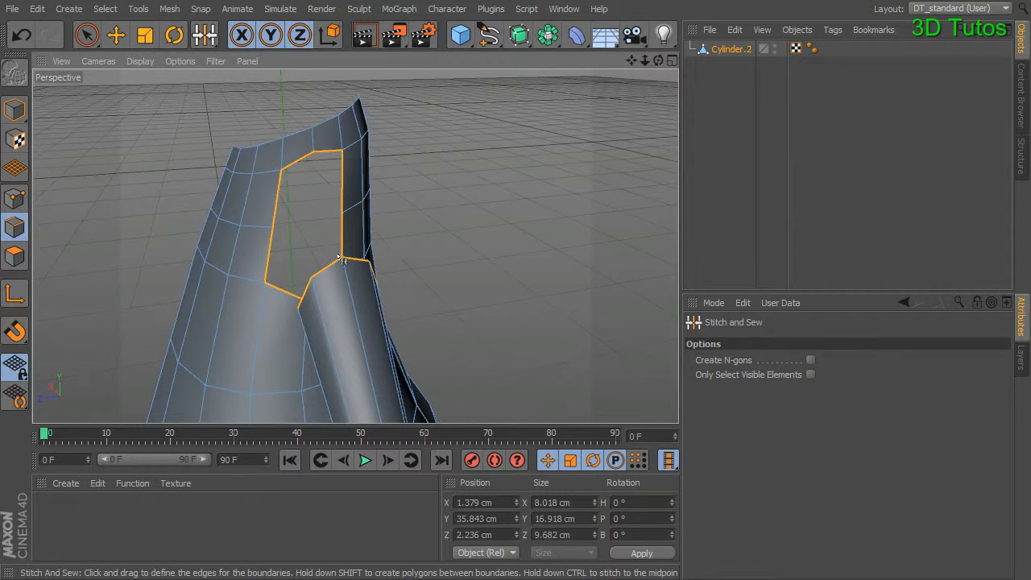
{"action": "left_click_drag", "start_coordinate": [313, 153], "coordinate": [313, 153], "text": "shift"}
{"action": "left_click_drag", "start_coordinate": [378, 201], "coordinate": [511, 195], "text": "alt"}
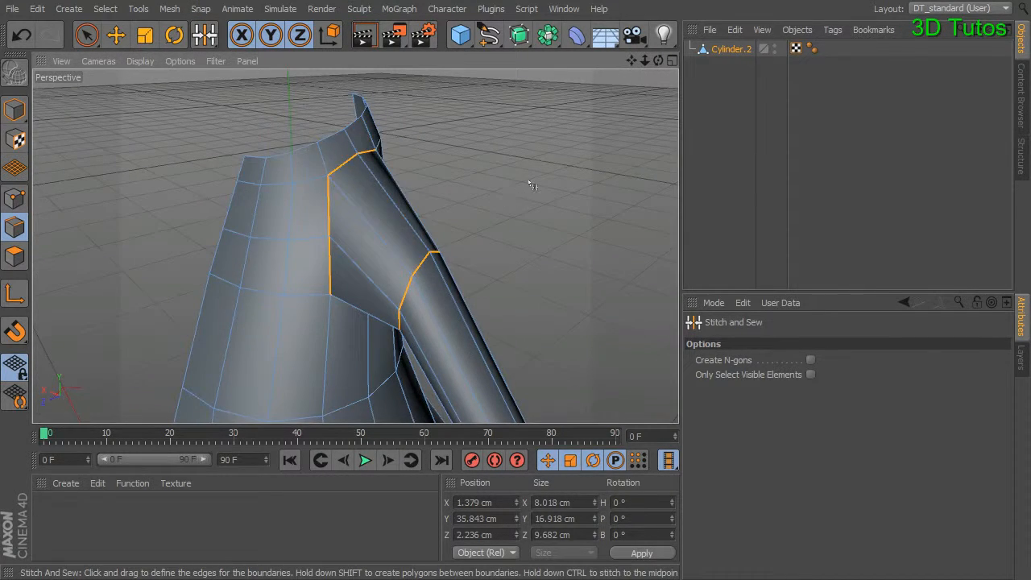
- Clear the edge selection and select the ring of points at the outer end of the new shoulder polygons
{"action": "left_click", "coordinate": [88, 36]}
{"action": "key", "text": "space"}
{"action": "left_click", "coordinate": [15, 109]}
{"action": "left_click_drag", "start_coordinate": [80, 105], "coordinate": [437, 175], "text": "alt"}
{"action": "left_click", "coordinate": [14, 197]}
{"action": "left_click_drag", "start_coordinate": [87, 35], "coordinate": [136, 85]}
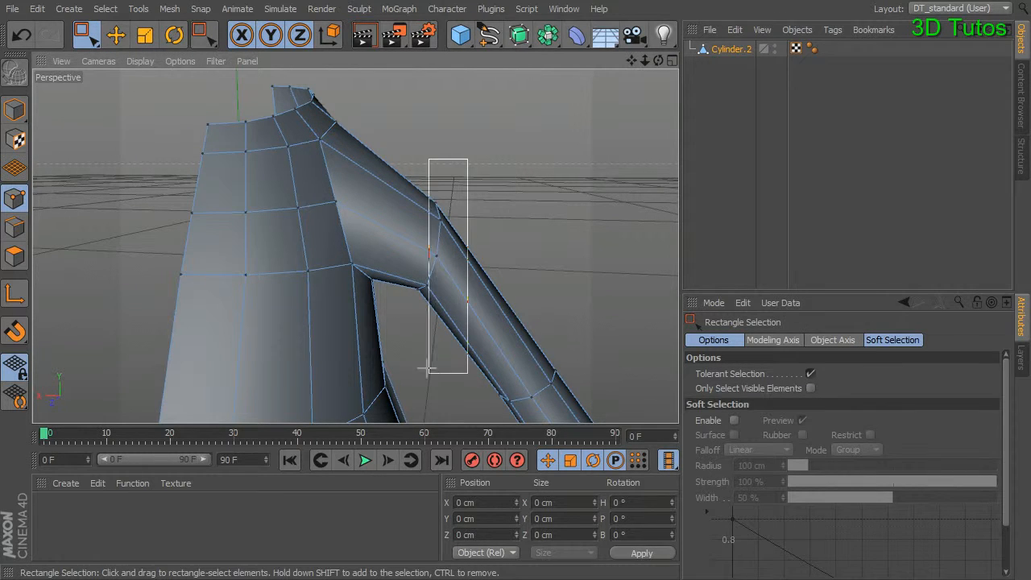
{"action": "left_click_drag", "start_coordinate": [388, 313], "coordinate": [387, 314]}
- Nudge the selected shoulder ring along the arm toward the body and scale it to refine the joint
{"action": "left_click_drag", "start_coordinate": [458, 292], "coordinate": [348, 258], "text": "alt"}
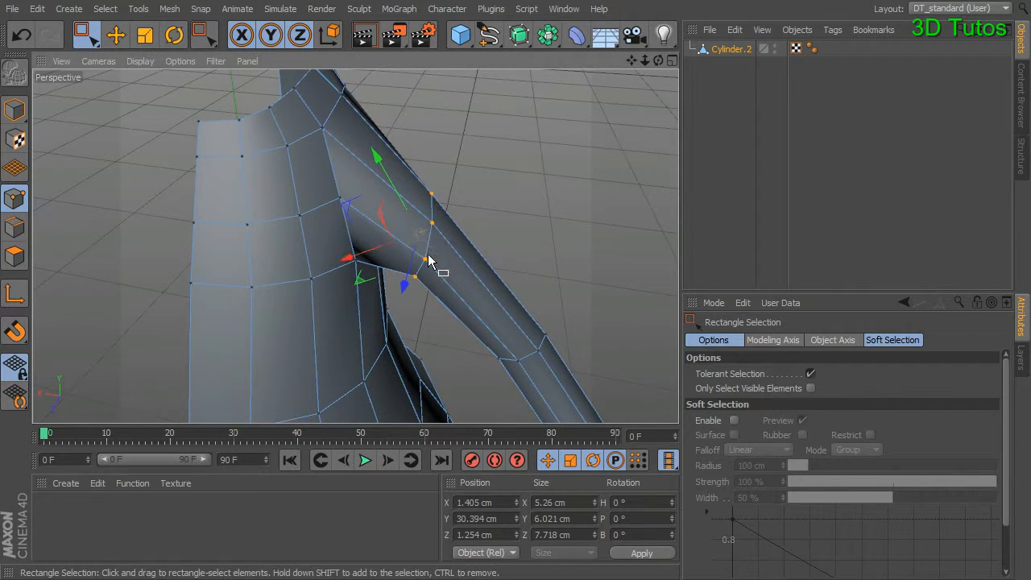
{"action": "left_click_drag", "start_coordinate": [426, 269], "coordinate": [467, 160], "text": "alt"}
{"action": "left_click_drag", "start_coordinate": [367, 177], "coordinate": [359, 172]}
{"action": "left_click_drag", "start_coordinate": [412, 193], "coordinate": [418, 171], "text": "alt"}
{"action": "key", "text": "t"}
{"action": "left_click_drag", "start_coordinate": [417, 246], "coordinate": [471, 261]}
{"action": "left_click", "coordinate": [529, 220]}
- Reposition individual points where the arm meets the body to even out the shoulder joint
{"action": "left_click_drag", "start_coordinate": [528, 220], "coordinate": [274, 203], "text": "alt"}
{"action": "left_click", "coordinate": [361, 137]}
{"action": "left_click", "coordinate": [117, 38]}
{"action": "left_click_drag", "start_coordinate": [435, 161], "coordinate": [342, 111], "text": "alt"}
{"action": "left_click_drag", "start_coordinate": [421, 138], "coordinate": [366, 89], "text": "alt"}
{"action": "mouse_move", "coordinate": [409, 248]}
{"action": "left_mouse_down", "text": "alt"}
{"action": "mouse_move", "coordinate": [362, 196]}
{"action": "mouse_move", "coordinate": [413, 278]}
{"action": "mouse_move", "coordinate": [411, 238]}
{"action": "left_mouse_up", "text": "alt"}
{"action": "left_click_drag", "start_coordinate": [402, 132], "coordinate": [401, 135]}
{"action": "left_click_drag", "start_coordinate": [404, 211], "coordinate": [430, 95], "text": "alt"}
{"action": "left_click_drag", "start_coordinate": [387, 227], "coordinate": [275, 222], "text": "alt"}
{"action": "left_click", "coordinate": [341, 257]}
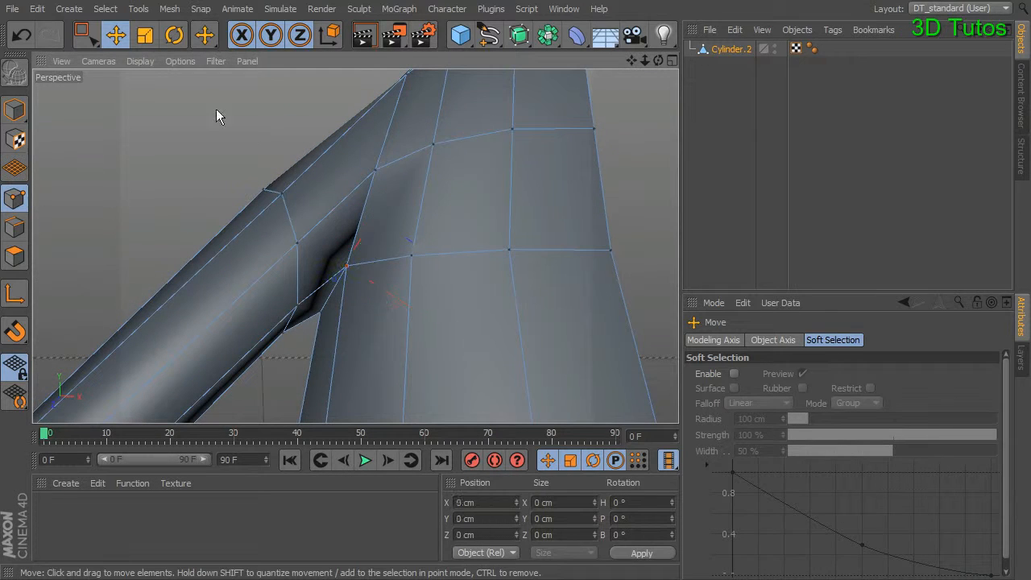
- Align the normals of all polygons on the merged body and arm mesh
{"action": "right_click", "coordinate": [195, 103]}
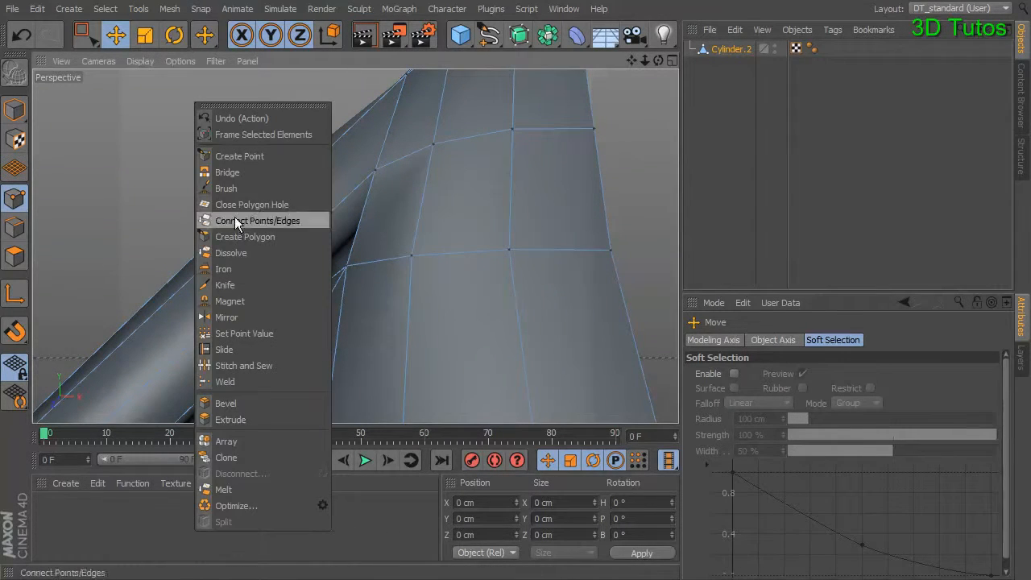
{"action": "left_click", "coordinate": [12, 258]}
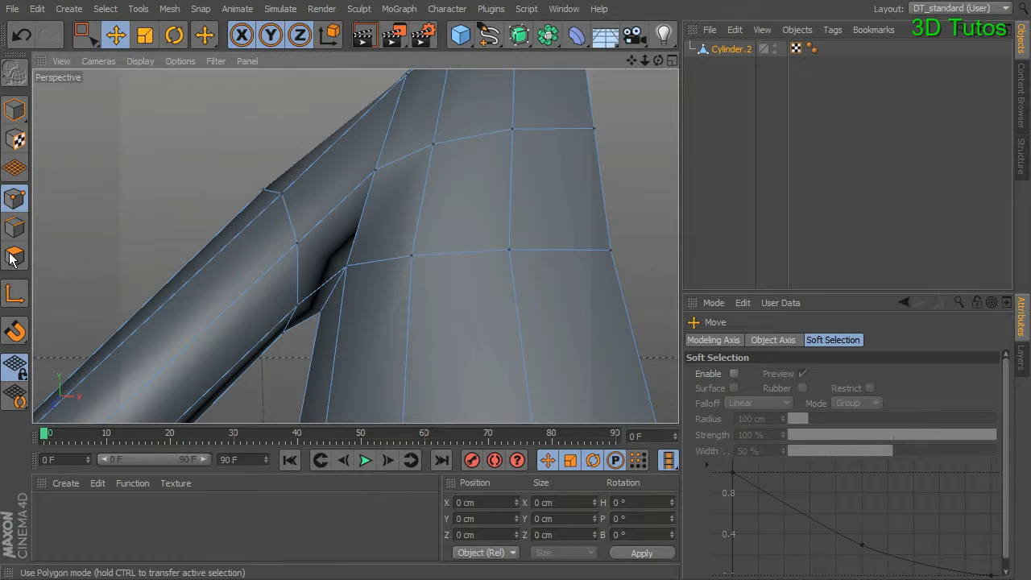
{"action": "scroll", "coordinate": [487, 228], "scroll_direction": "down", "scroll_amount": 5}
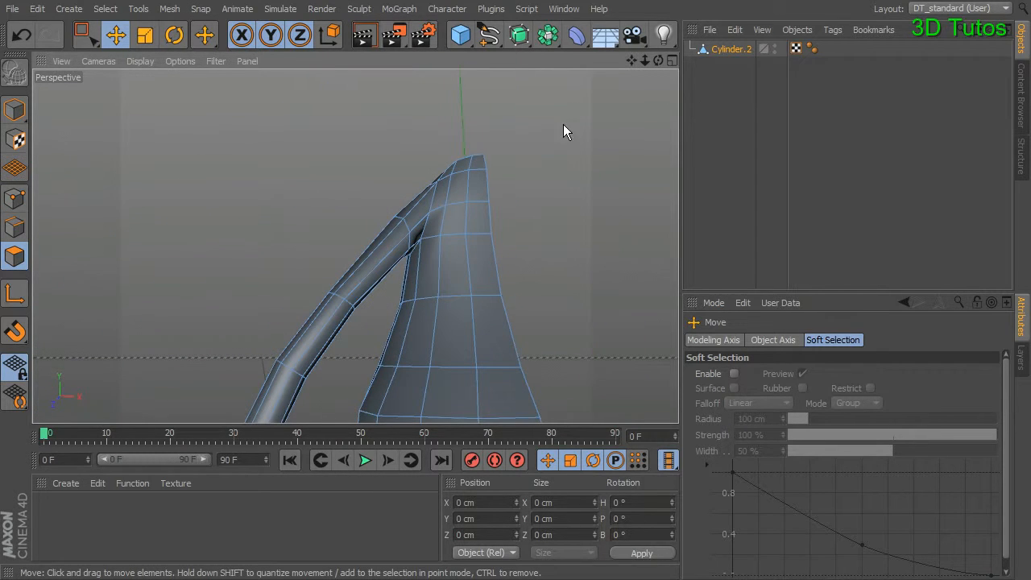
{"action": "right_click", "coordinate": [570, 108]}
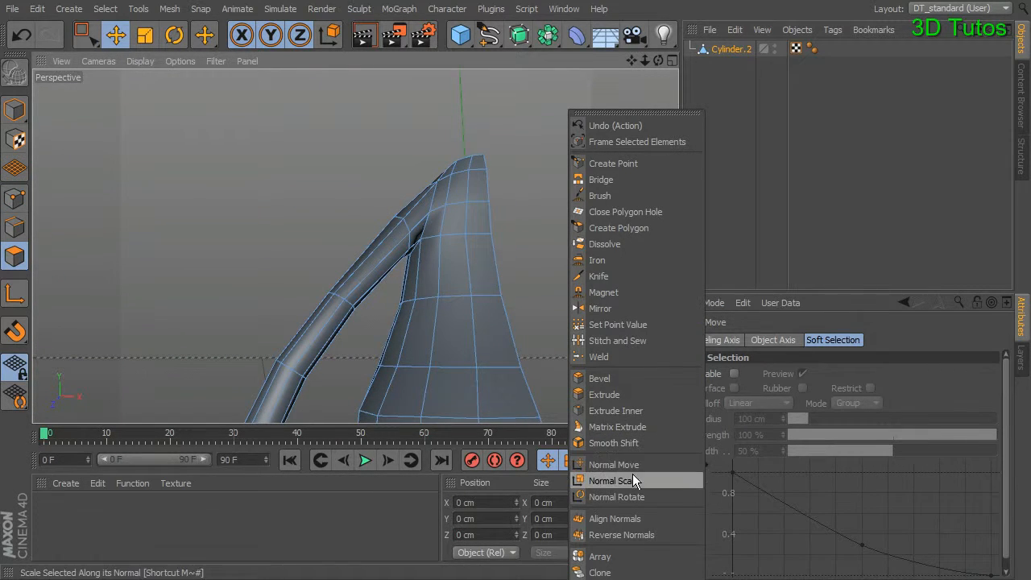
{"action": "left_click", "coordinate": [636, 519]}
- Cut a new edge loop around the middle of the shoulder polygons with the Knife in Loop mode
{"action": "left_click_drag", "start_coordinate": [602, 292], "coordinate": [503, 120], "text": "alt"}
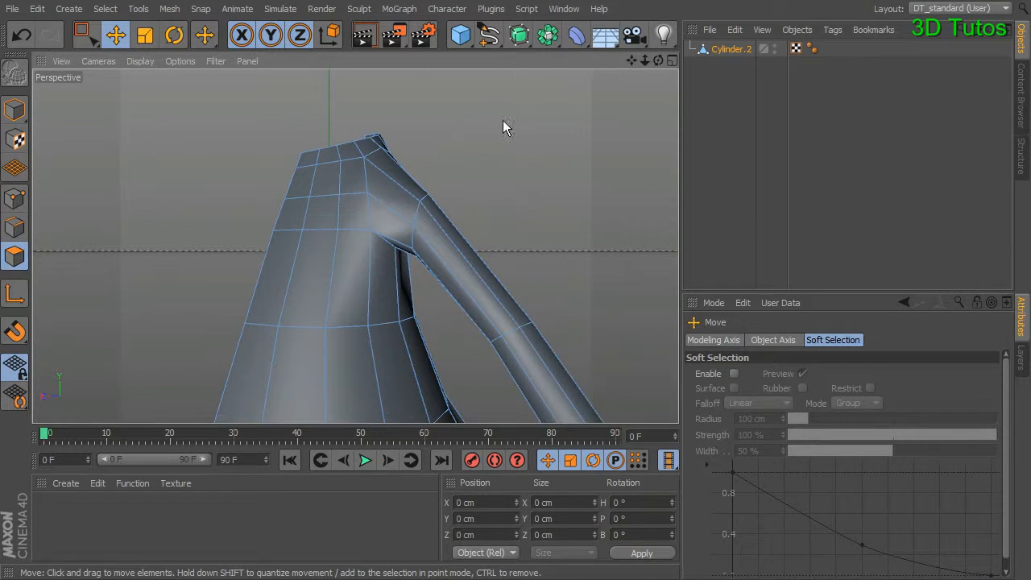
{"action": "right_click", "coordinate": [504, 120]}
{"action": "left_click", "coordinate": [542, 286]}
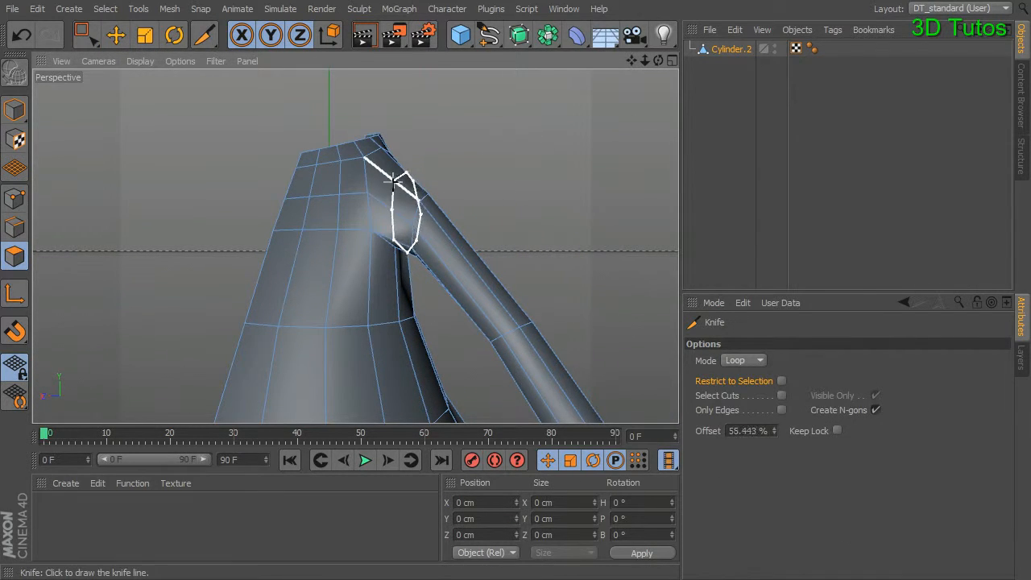
{"action": "left_click", "coordinate": [393, 184]}
- Select the edge loop at the outer end of the shoulder polygons using Loop Selection with Select Boundary Loop turned off
{"action": "left_click_drag", "start_coordinate": [357, 244], "coordinate": [486, 181], "text": "alt"}
{"action": "left_click_drag", "start_coordinate": [87, 37], "coordinate": [109, 52]}
{"action": "left_click", "coordinate": [15, 230]}
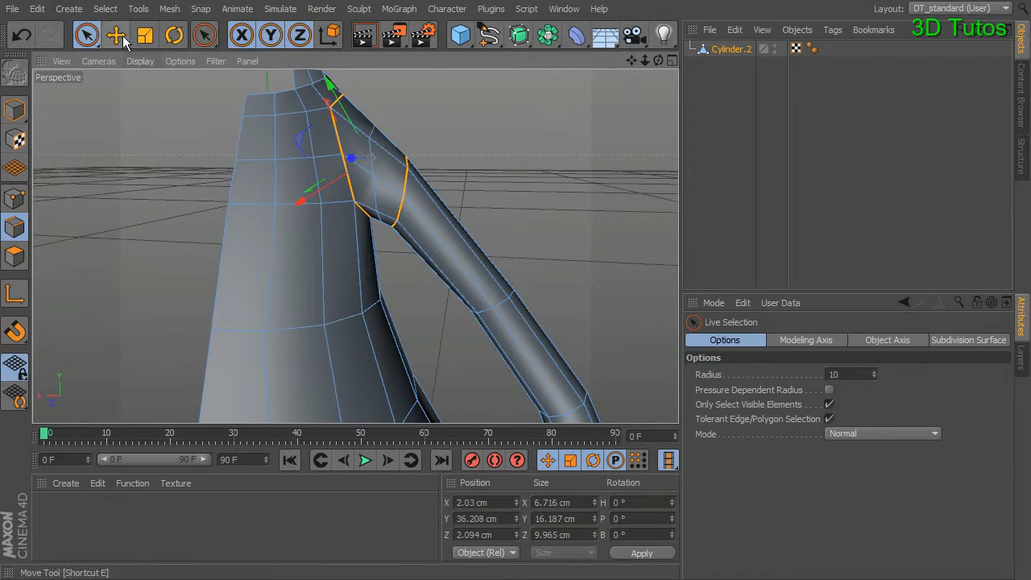
{"action": "left_click", "coordinate": [105, 9]}
{"action": "left_click", "coordinate": [138, 119]}
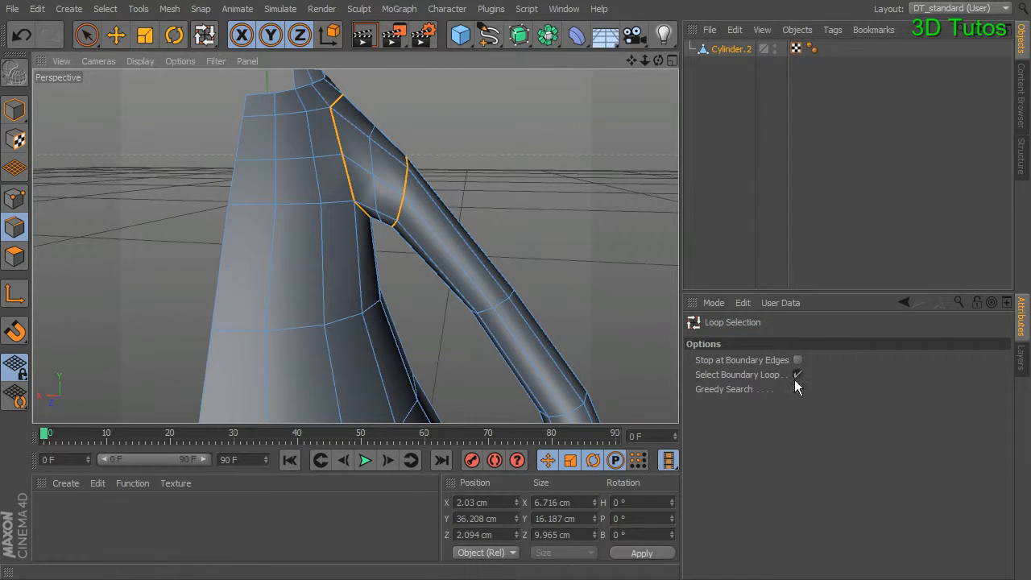
{"action": "left_click", "coordinate": [402, 187]}
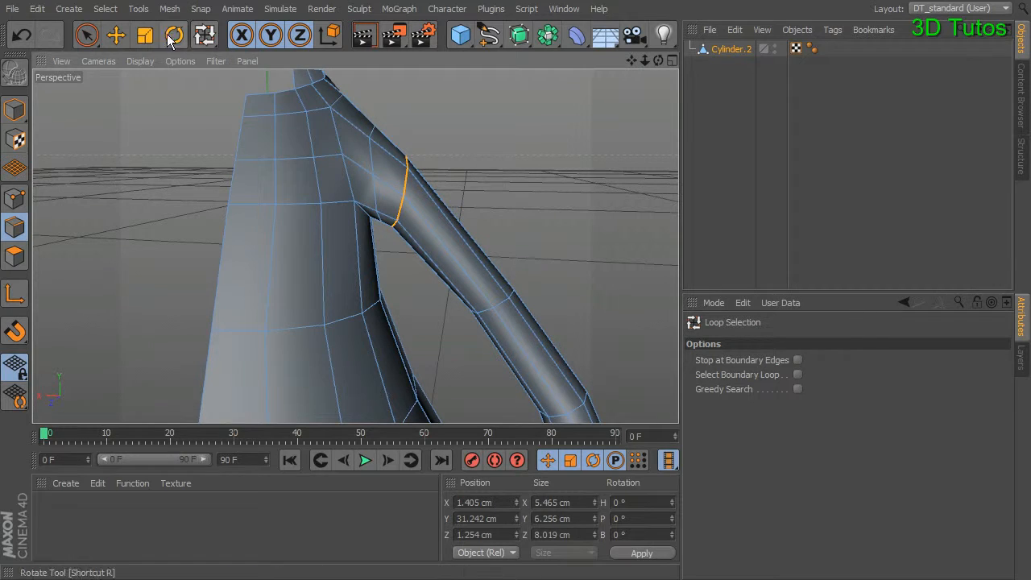
- Move the selected shoulder edge loop down about 0.8 cm and sideways along X by about 0.24 cm
{"action": "left_click", "coordinate": [117, 31]}
{"action": "left_click_drag", "start_coordinate": [362, 128], "coordinate": [366, 136]}
{"action": "left_click_drag", "start_coordinate": [341, 232], "coordinate": [339, 235]}
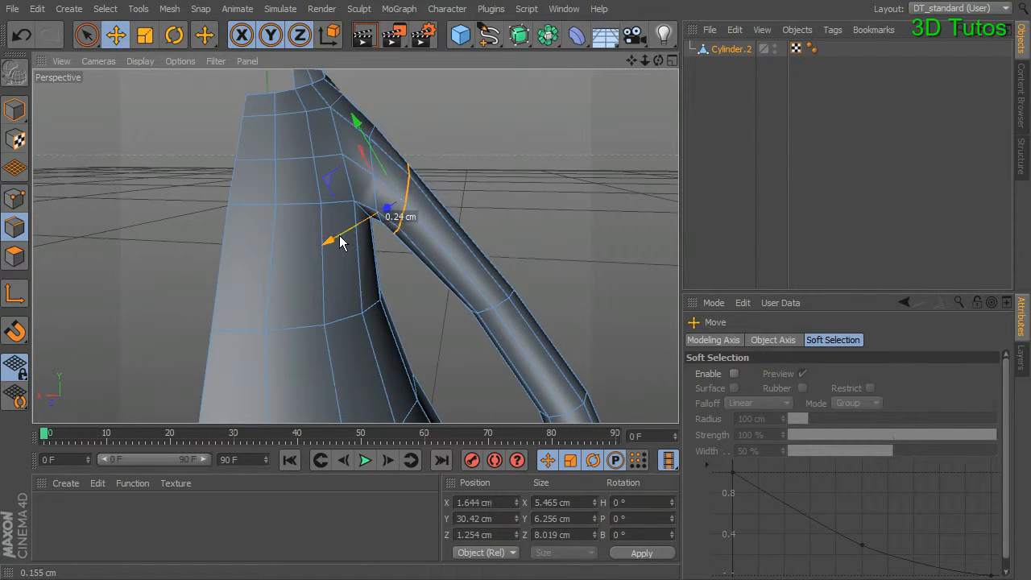
- Cut additional edge loops around the arm close to the elbow bend with the Knife in Loop mode
{"action": "middle_click_drag", "start_coordinate": [547, 342], "coordinate": [458, 223], "text": "alt"}
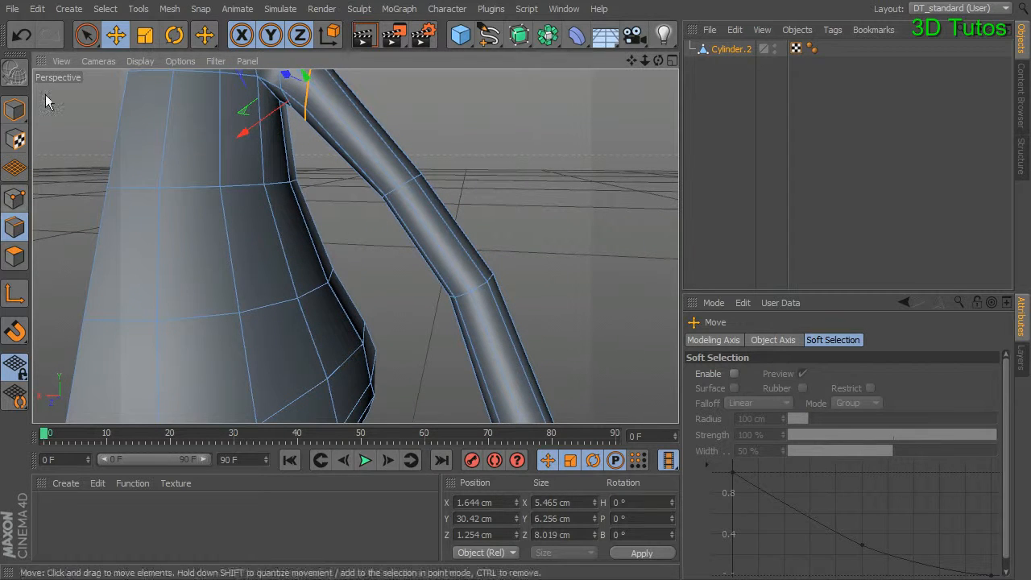
{"action": "left_click_drag", "start_coordinate": [95, 35], "coordinate": [153, 85]}
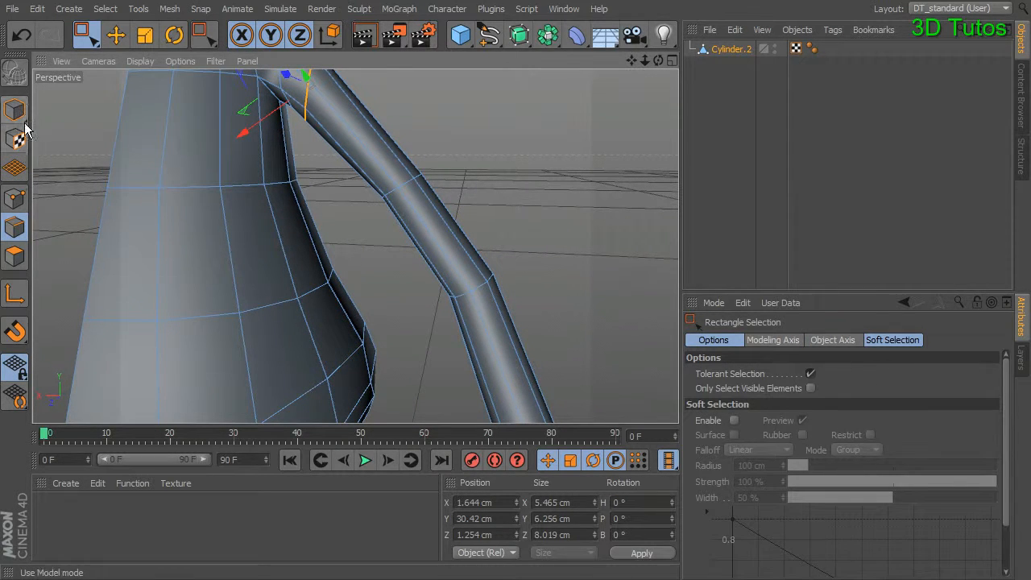
{"action": "left_click", "coordinate": [29, 256]}
{"action": "middle_click_drag", "start_coordinate": [566, 222], "coordinate": [510, 188], "text": "alt"}
{"action": "right_click", "coordinate": [511, 188]}
{"action": "left_click", "coordinate": [545, 319]}
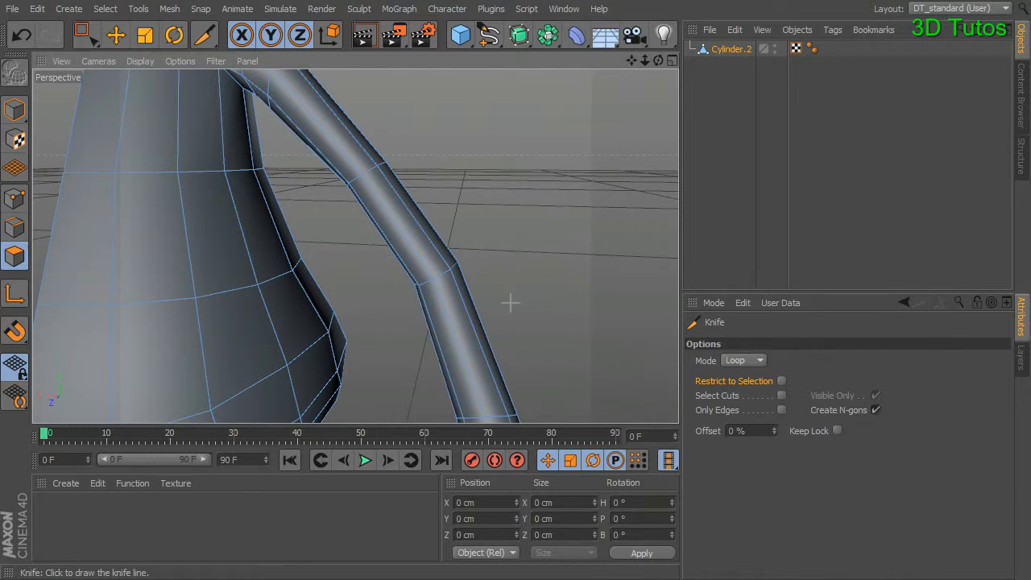
{"action": "left_click", "coordinate": [462, 284]}
- Cut another edge loop around the forearm, about midway along its lowest segment
{"action": "right_click_drag", "start_coordinate": [572, 260], "coordinate": [543, 246], "text": "alt"}
{"action": "middle_click_drag", "start_coordinate": [543, 247], "coordinate": [505, 187], "text": "alt"}
{"action": "right_click_drag", "start_coordinate": [525, 216], "coordinate": [518, 222], "text": "alt"}
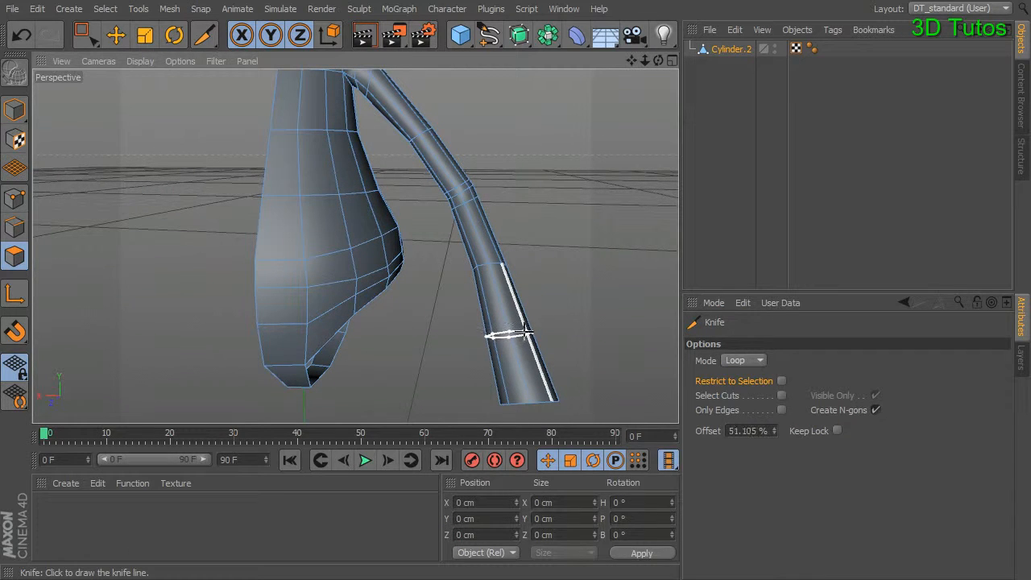
{"action": "left_click_drag", "start_coordinate": [573, 225], "coordinate": [580, 239], "text": "alt"}
{"action": "right_click_drag", "start_coordinate": [580, 239], "coordinate": [551, 234], "text": "alt"}
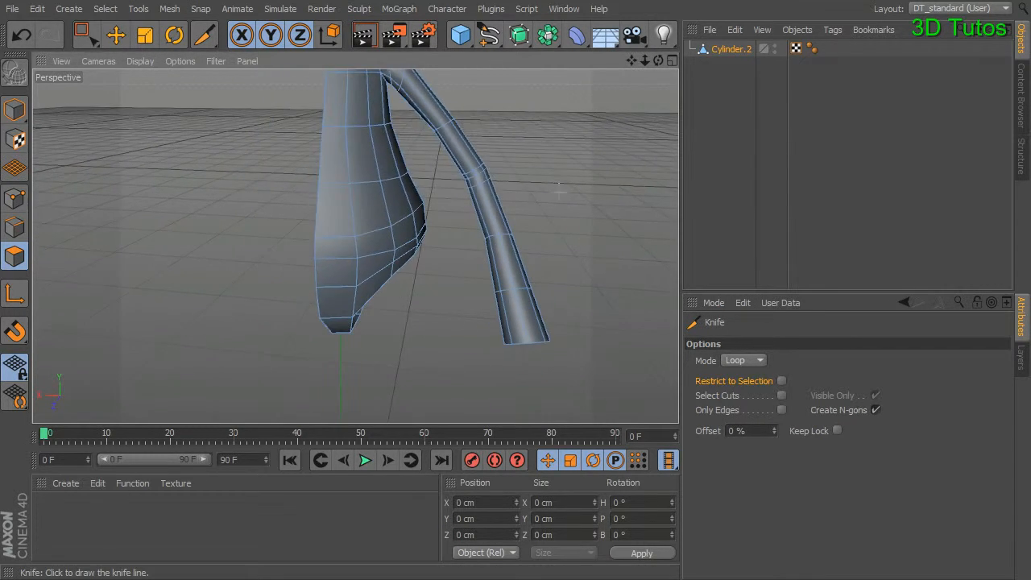
- Select the single edge loop around the middle of the upper arm with Loop Selection
{"action": "middle_click_drag", "start_coordinate": [539, 222], "coordinate": [535, 279], "text": "alt"}
{"action": "right_click_drag", "start_coordinate": [480, 260], "coordinate": [509, 246], "text": "alt"}
{"action": "middle_click_drag", "start_coordinate": [501, 213], "coordinate": [505, 280], "text": "alt"}
{"action": "right_click_drag", "start_coordinate": [505, 280], "coordinate": [532, 280], "text": "alt"}
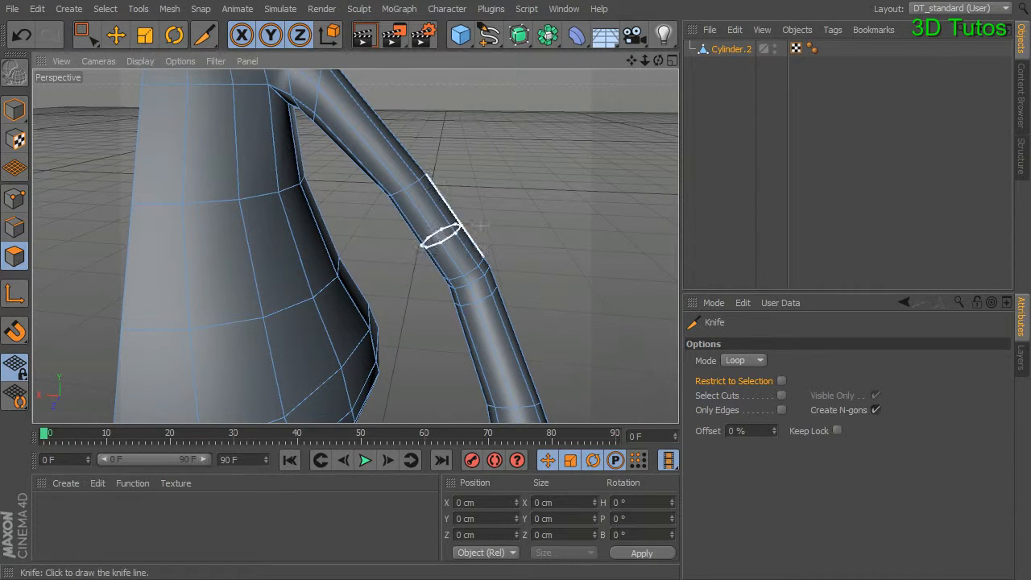
{"action": "left_click", "coordinate": [84, 35]}
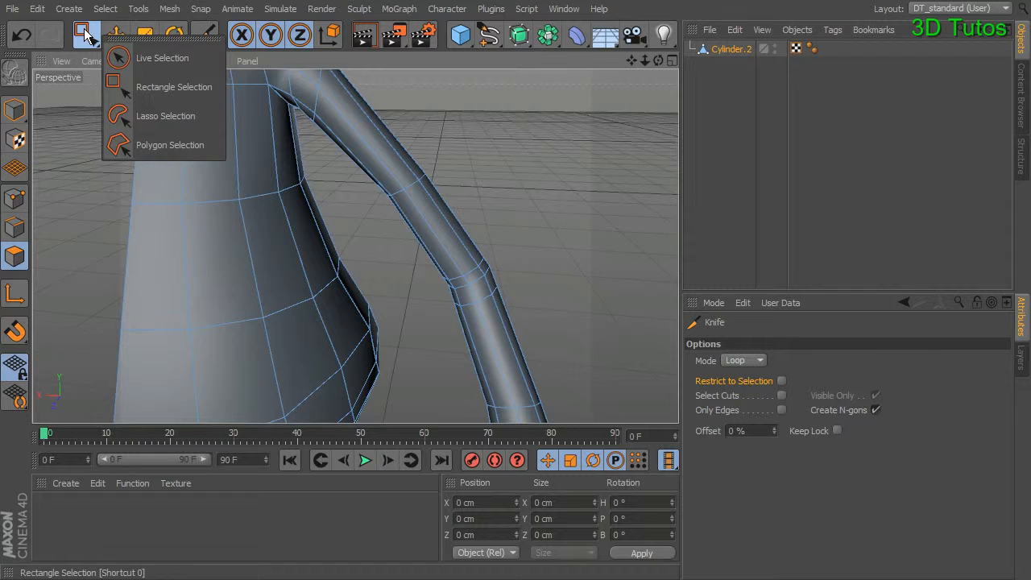
{"action": "left_click", "coordinate": [15, 227]}
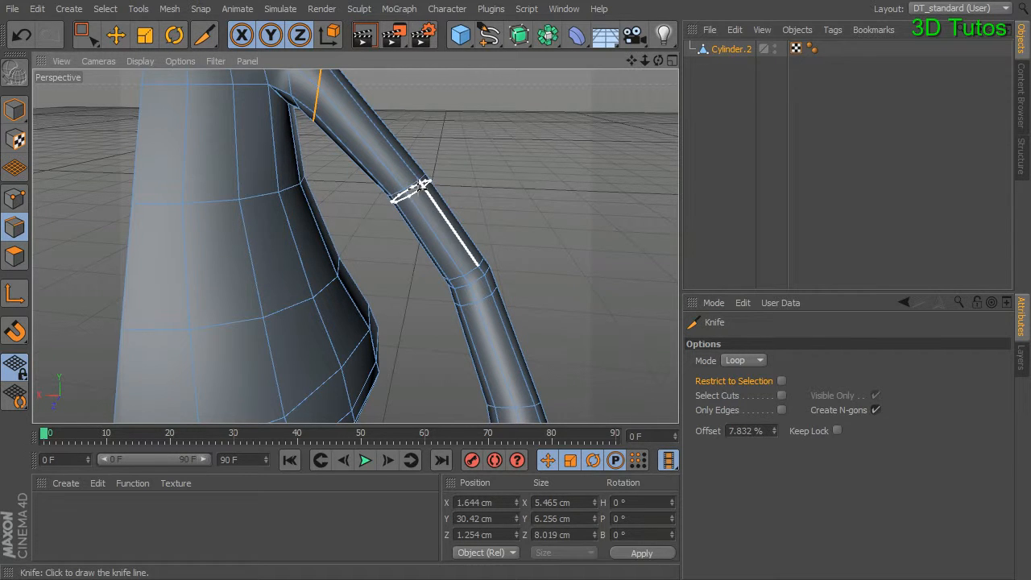
{"action": "left_click_drag", "start_coordinate": [89, 40], "coordinate": [116, 53]}
{"action": "left_click", "coordinate": [105, 8]}
{"action": "left_click", "coordinate": [136, 120]}
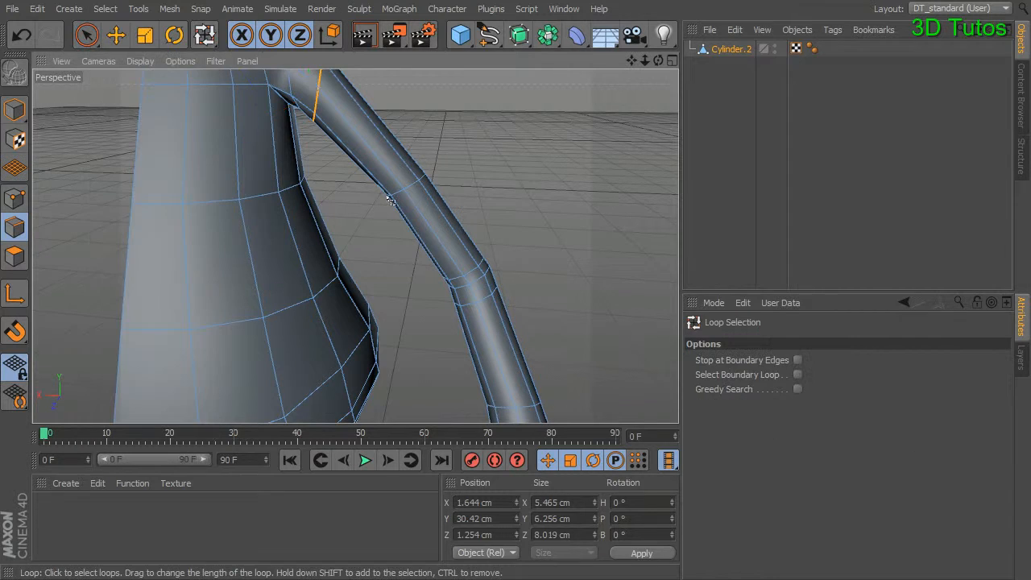
{"action": "left_click_drag", "start_coordinate": [544, 195], "coordinate": [497, 219], "text": "alt"}
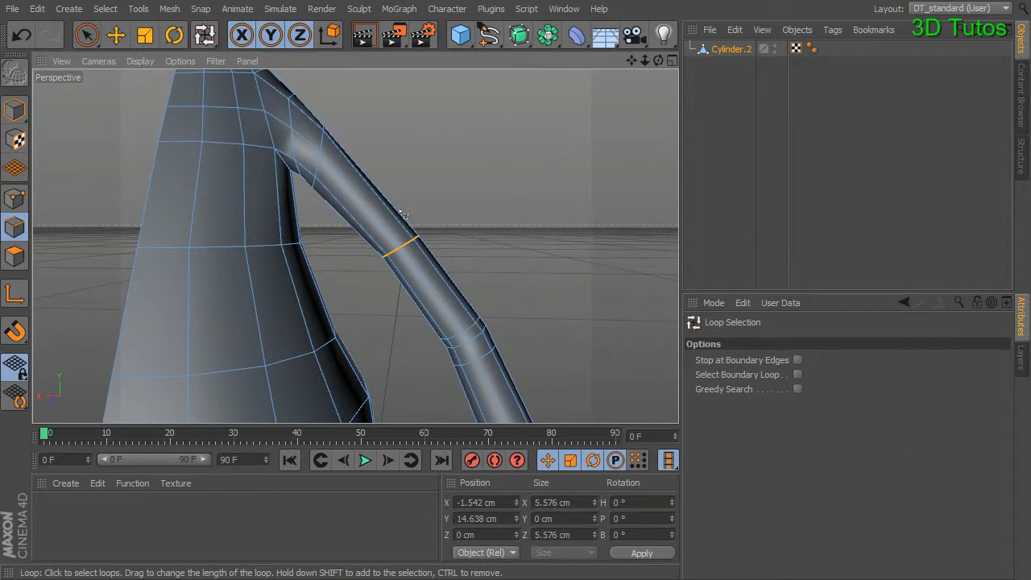
- Bevel the selected upper-arm loop into two loops in Chamfer mode with a 4.5 cm offset and no subdivisions
{"action": "right_click", "coordinate": [518, 91]}
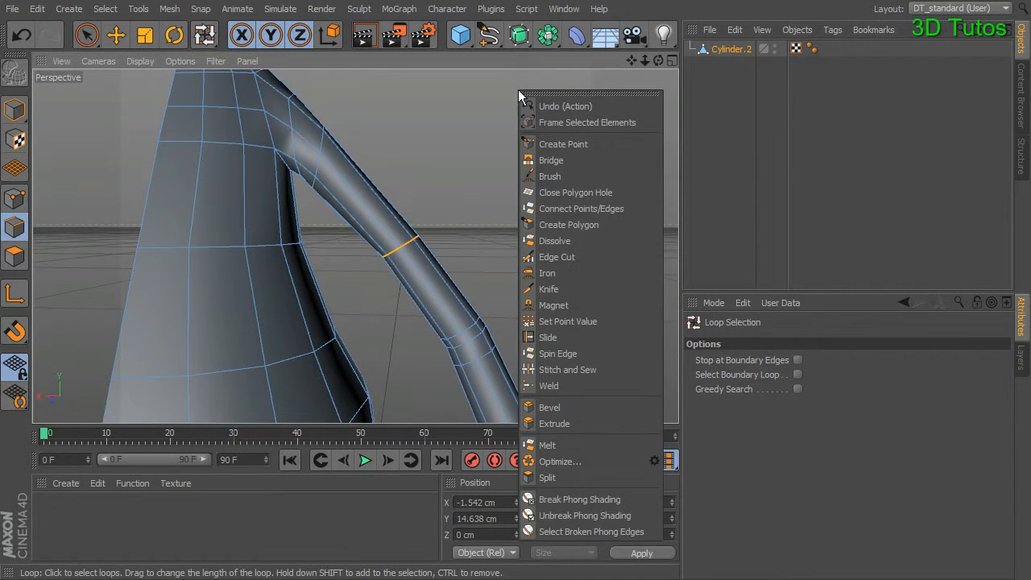
{"action": "left_click", "coordinate": [573, 406]}
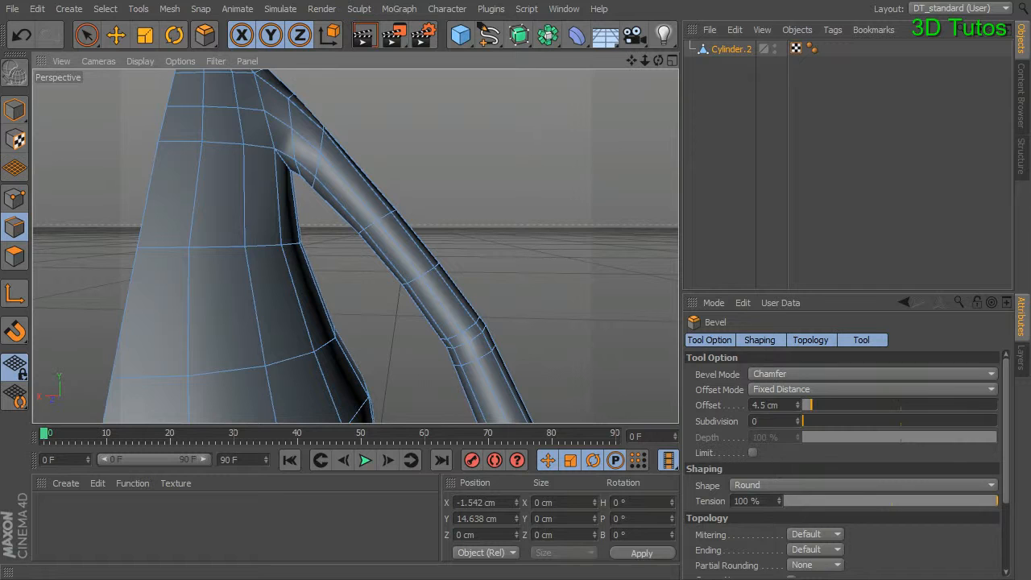
{"action": "left_click_drag", "start_coordinate": [477, 198], "coordinate": [482, 197]}
- Return to model mode and deselect the mesh object
{"action": "left_click", "coordinate": [86, 36]}
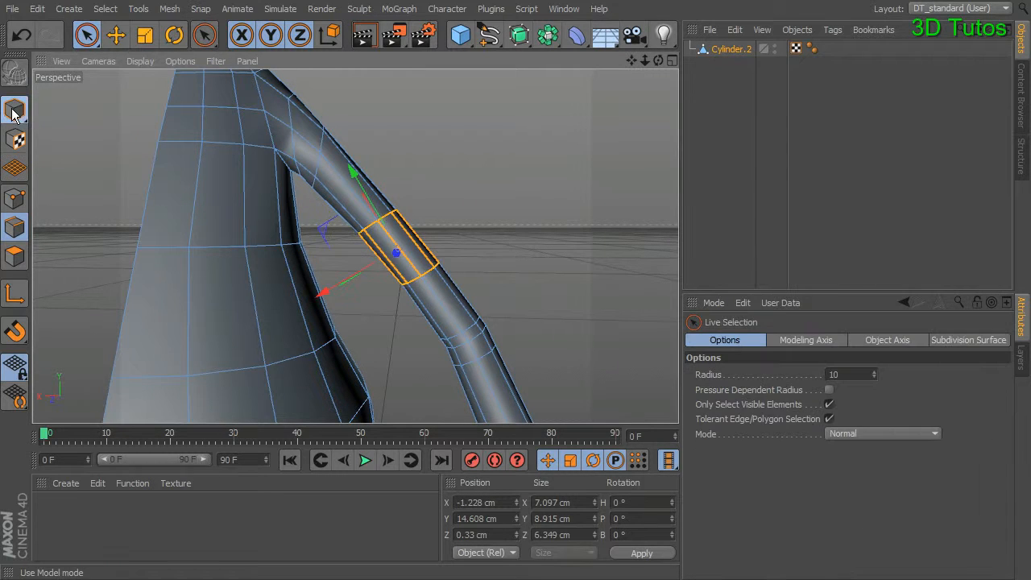
{"action": "left_click", "coordinate": [14, 109]}
{"action": "left_click", "coordinate": [495, 157]}
- Examine the joined arm and body from several angles and against the reference images in the orthographic views
{"action": "scroll", "coordinate": [532, 222], "scroll_direction": "down", "scroll_amount": 4}
{"action": "left_click_drag", "start_coordinate": [521, 219], "coordinate": [338, 242], "text": "alt"}
{"action": "left_click", "coordinate": [456, 244]}
{"action": "middle_click", "coordinate": [457, 244]}
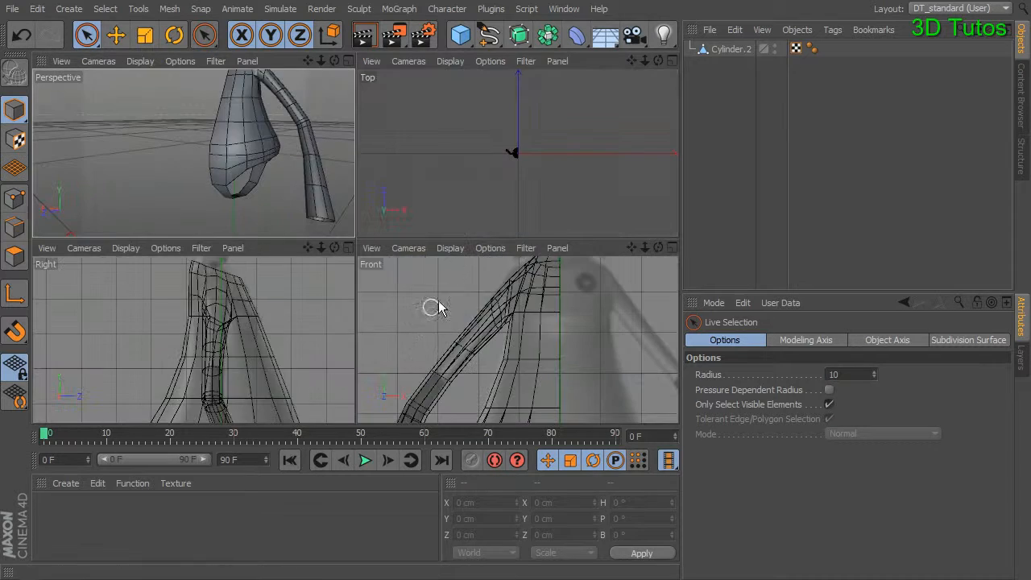
{"action": "middle_click_drag", "start_coordinate": [520, 321], "coordinate": [522, 199], "text": "alt"}
{"action": "middle_click_drag", "start_coordinate": [468, 352], "coordinate": [537, 309], "text": "alt"}
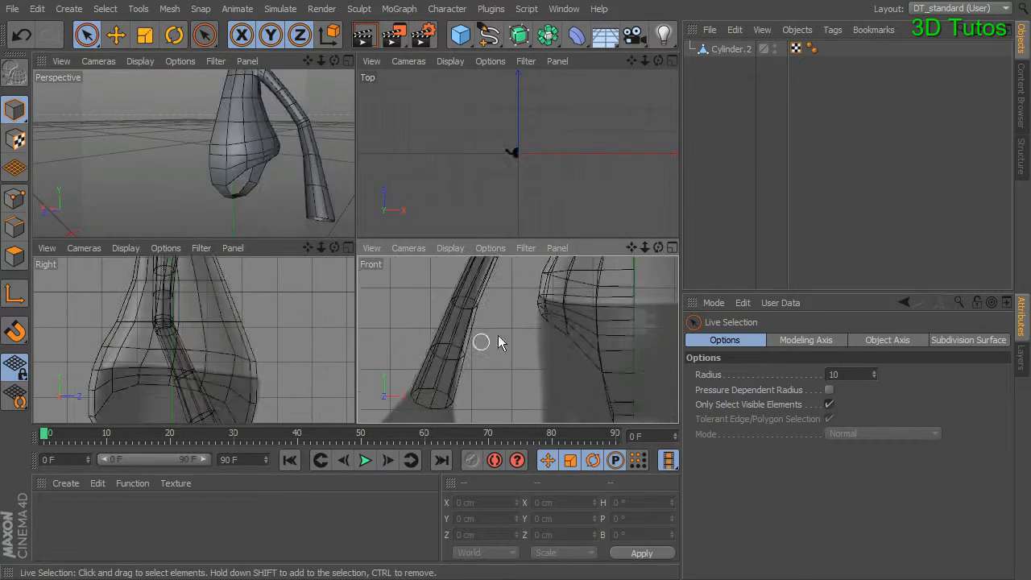
{"action": "middle_click", "coordinate": [310, 175]}
{"action": "middle_click_drag", "start_coordinate": [487, 207], "coordinate": [455, 287], "text": "alt"}
{"action": "left_click_drag", "start_coordinate": [561, 295], "coordinate": [425, 260], "text": "alt"}
{"action": "left_click_drag", "start_coordinate": [439, 222], "coordinate": [433, 192], "text": "alt"}
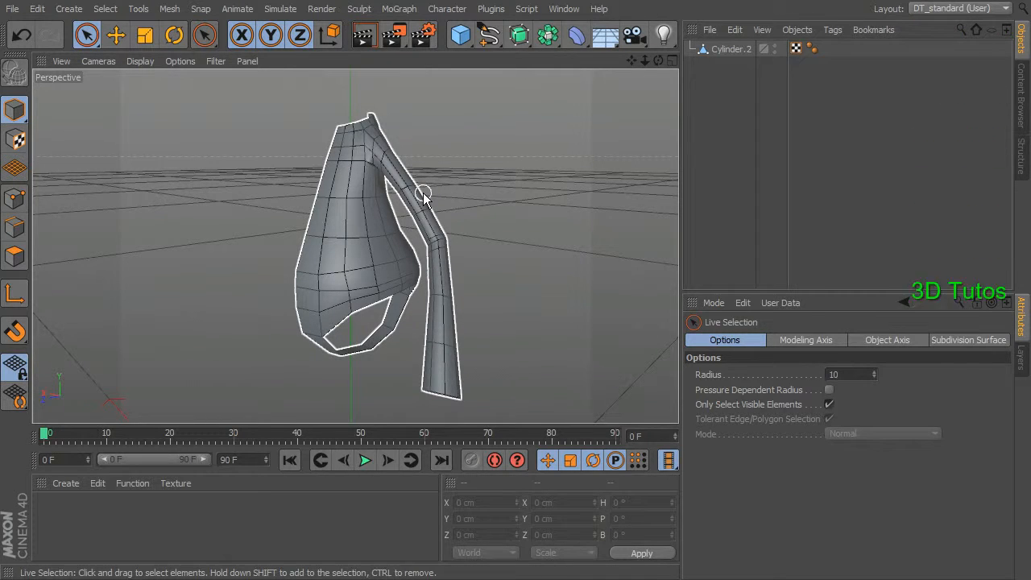